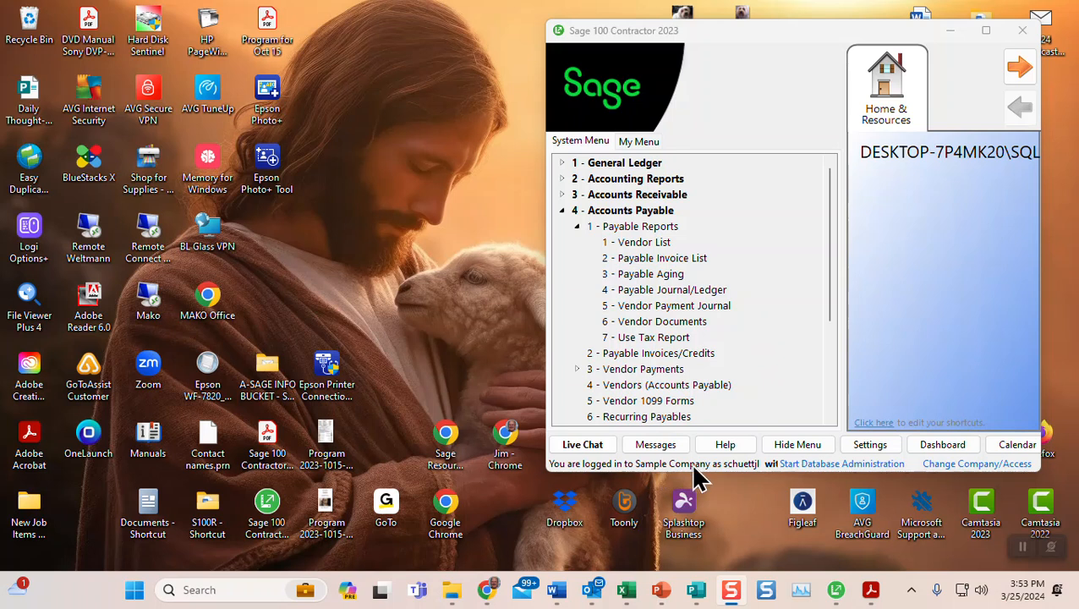
# - Open the 13-3 Report Writer under Review & Reporting and start with a blank report
pyautogui.moveTo(831, 240); pyautogui.dragTo(838, 332)
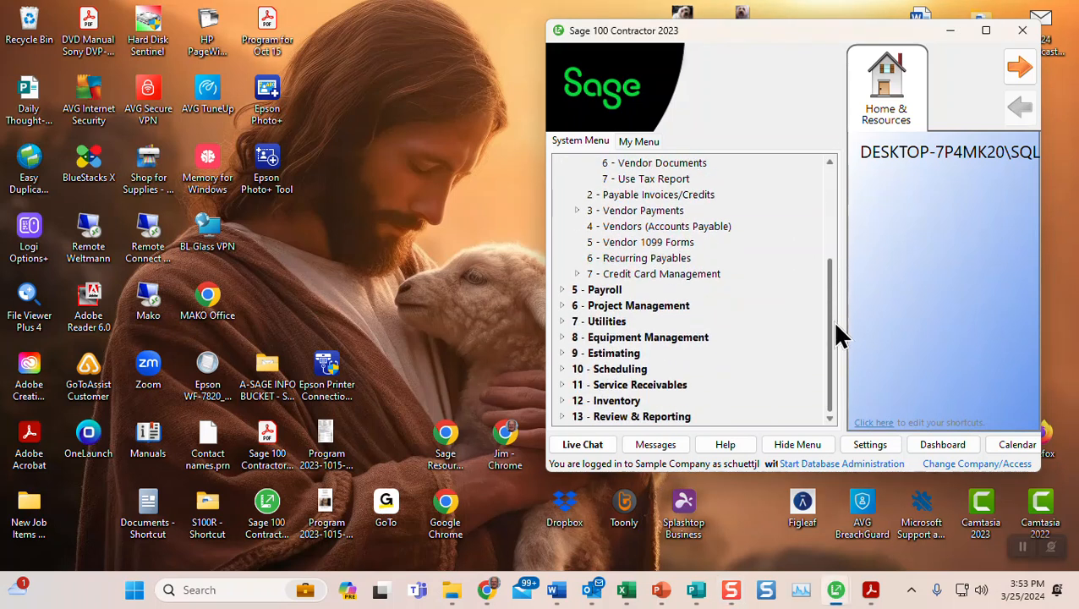
pyautogui.click(633, 417)
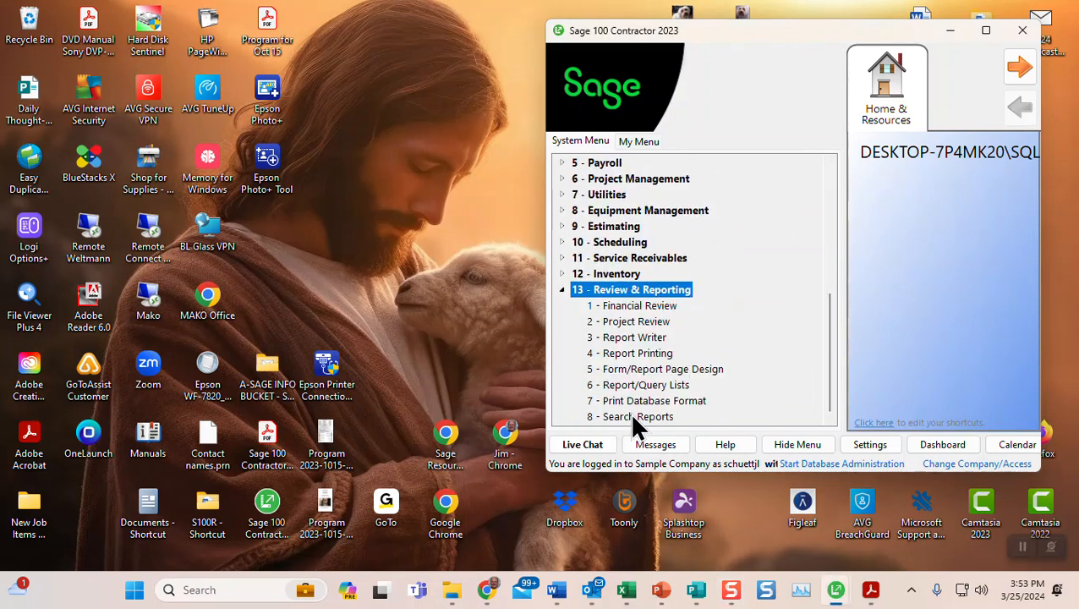
pyautogui.doubleClick(610, 337)
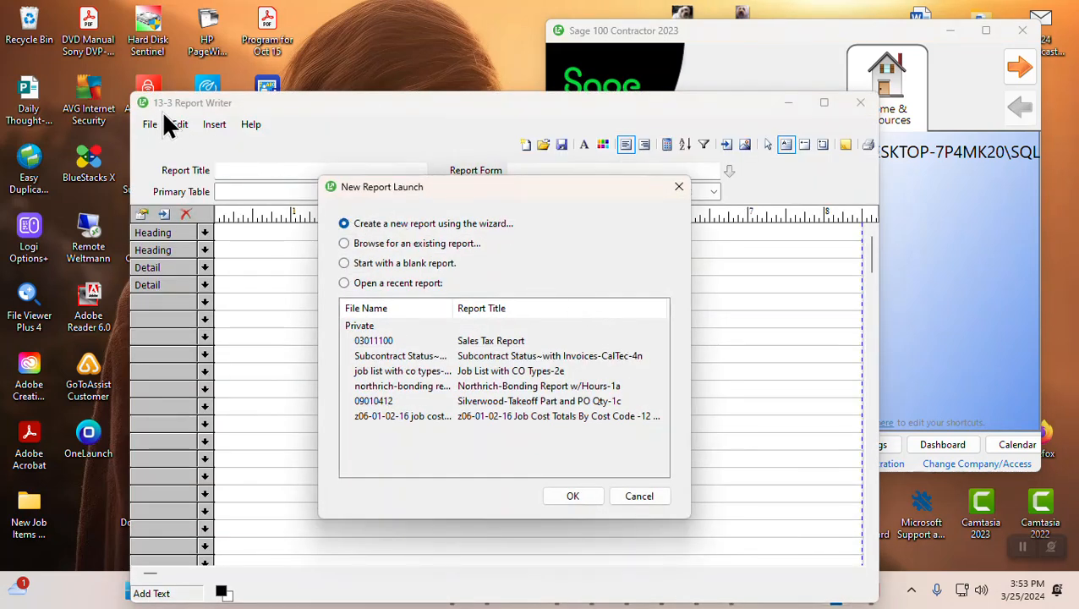
pyautogui.click(410, 263)
pyautogui.click(566, 497)
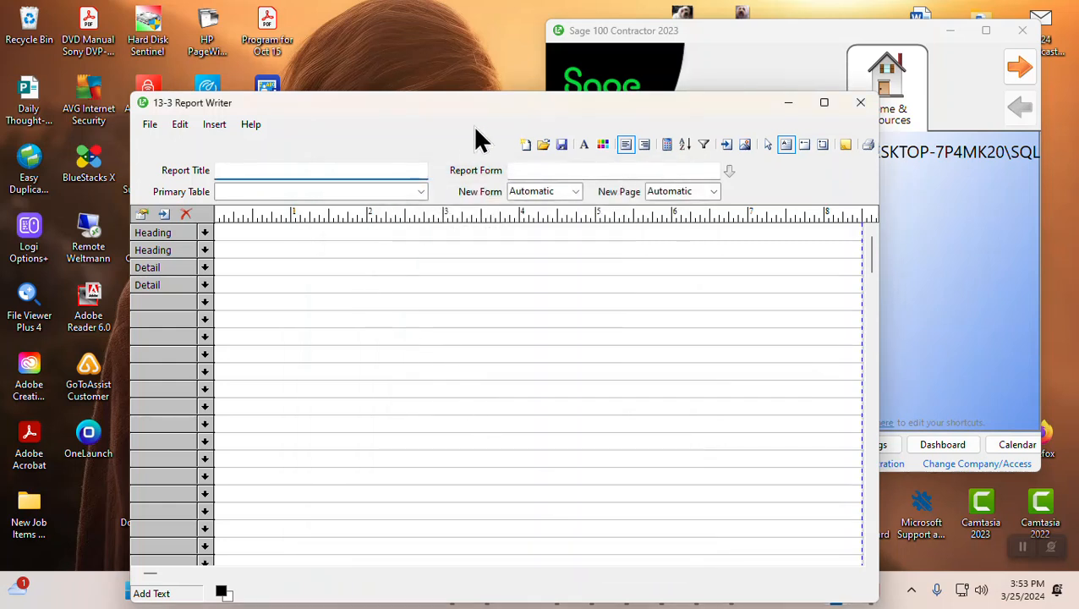
pyautogui.moveTo(494, 108); pyautogui.dragTo(470, 130)
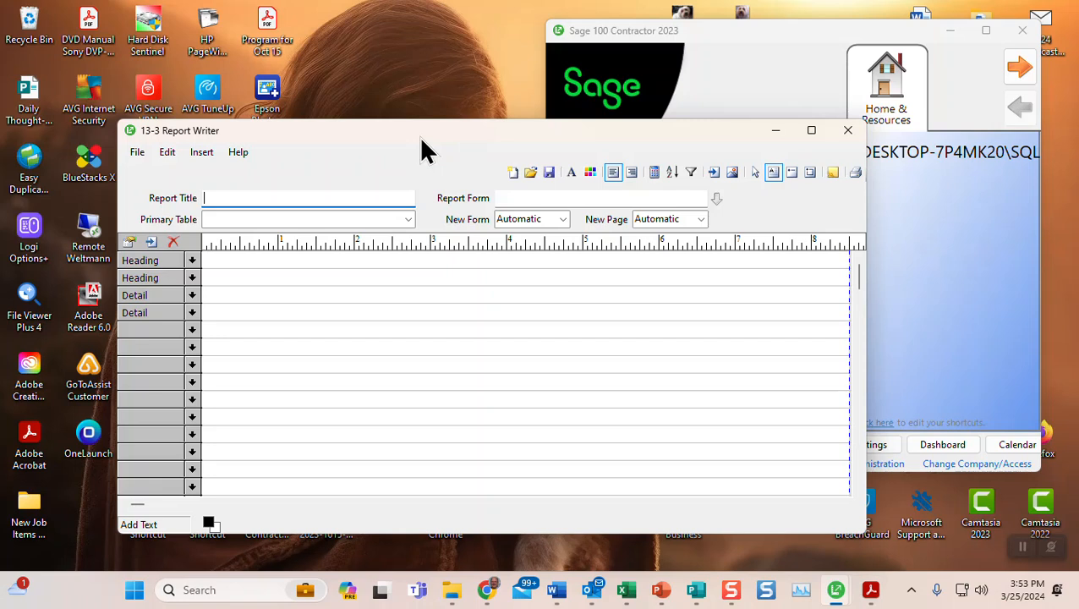
# - Title the report "A test Report", set the report form to system.report and choose Accounts Receivable as the primary table
pyautogui.write('A test Report')
pyautogui.click(513, 198)
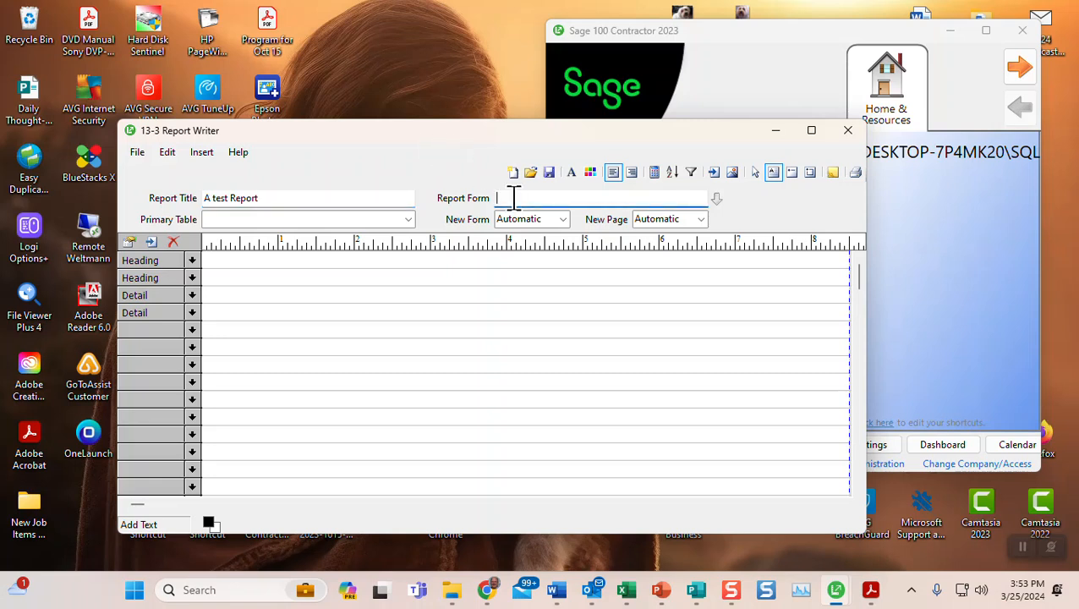
pyautogui.write('system.report')
pyautogui.click(407, 220)
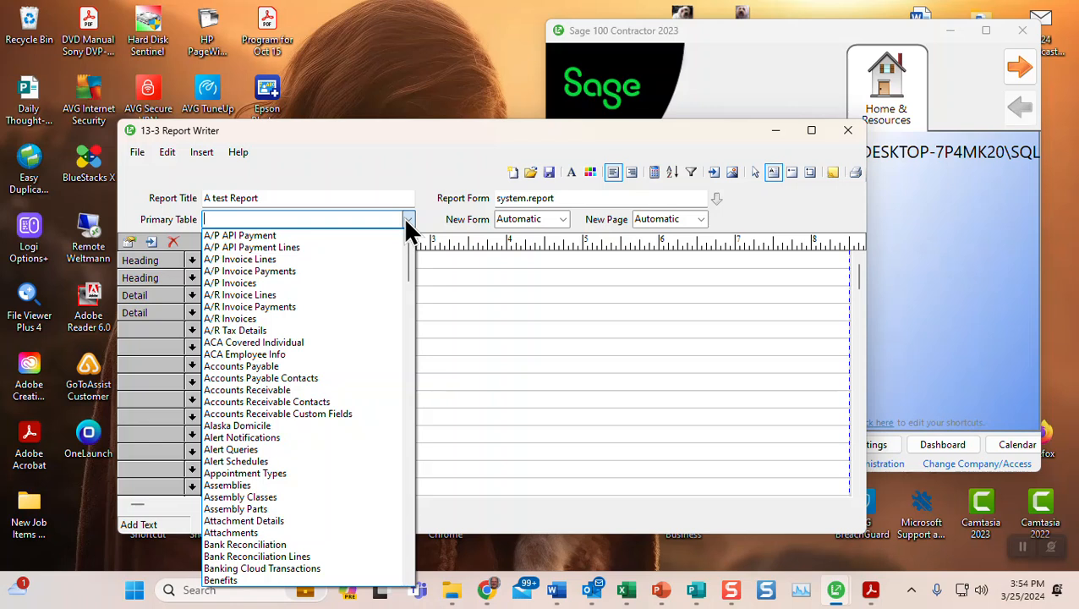
pyautogui.click(250, 389)
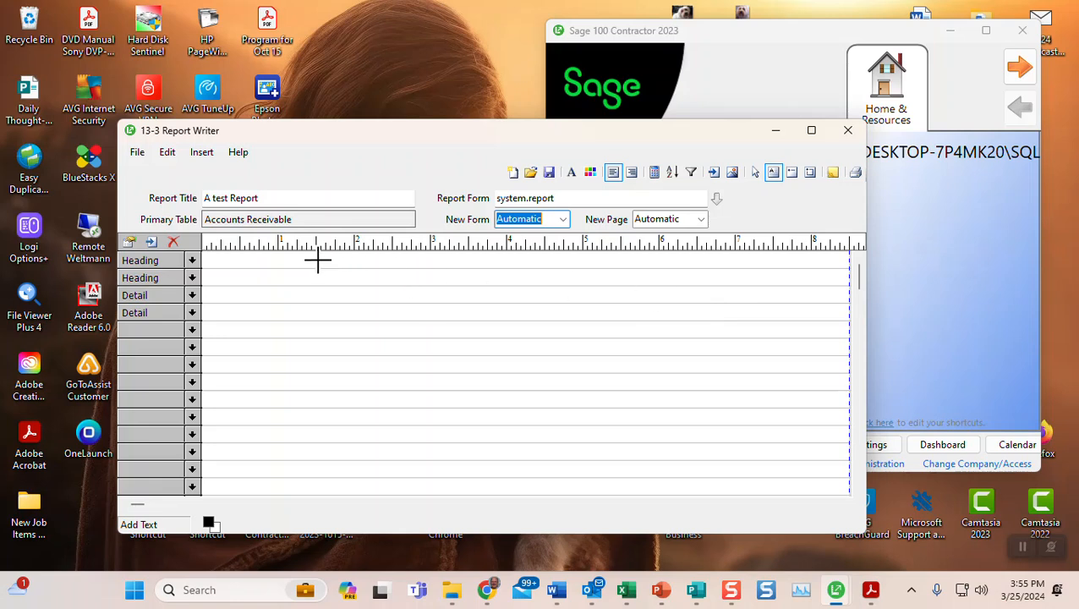
# - Insert the Accounts Receivable Job# field near the start of the first Detail line
pyautogui.click(223, 292)
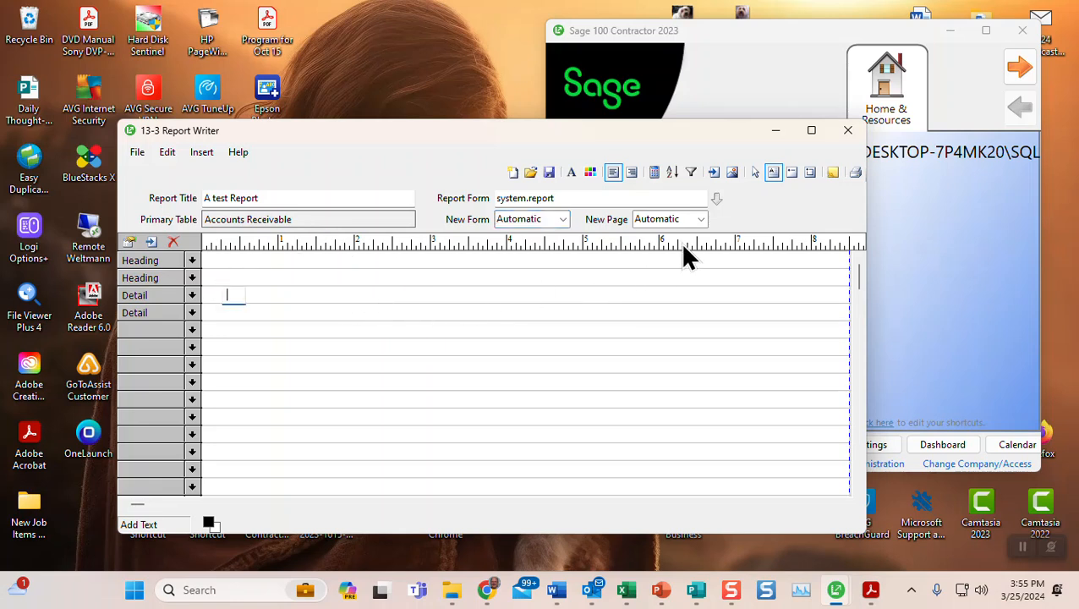
pyautogui.click(714, 177)
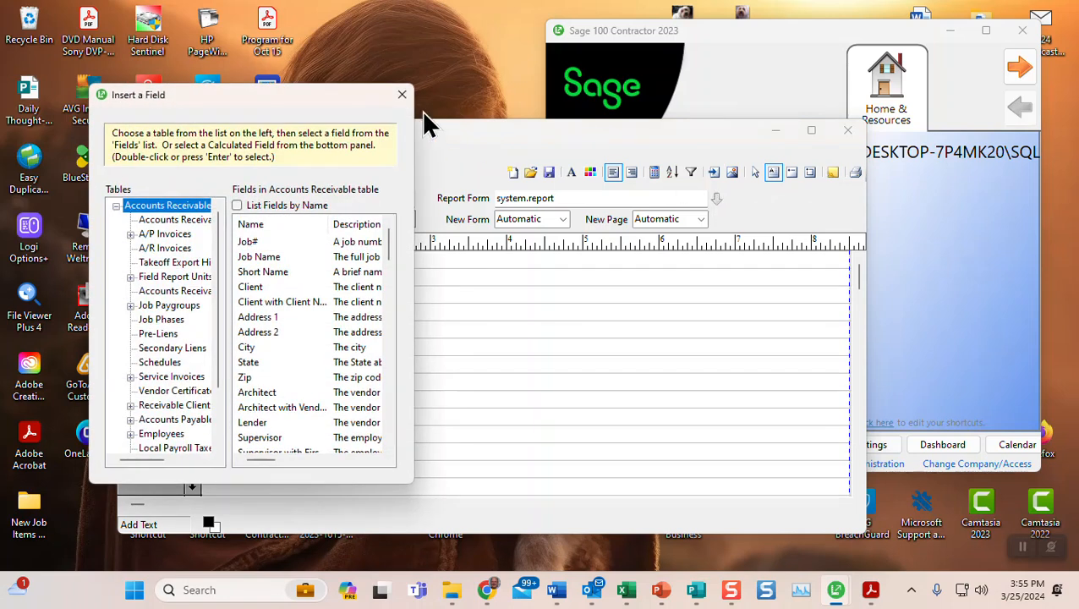
pyautogui.moveTo(344, 94); pyautogui.dragTo(619, 57)
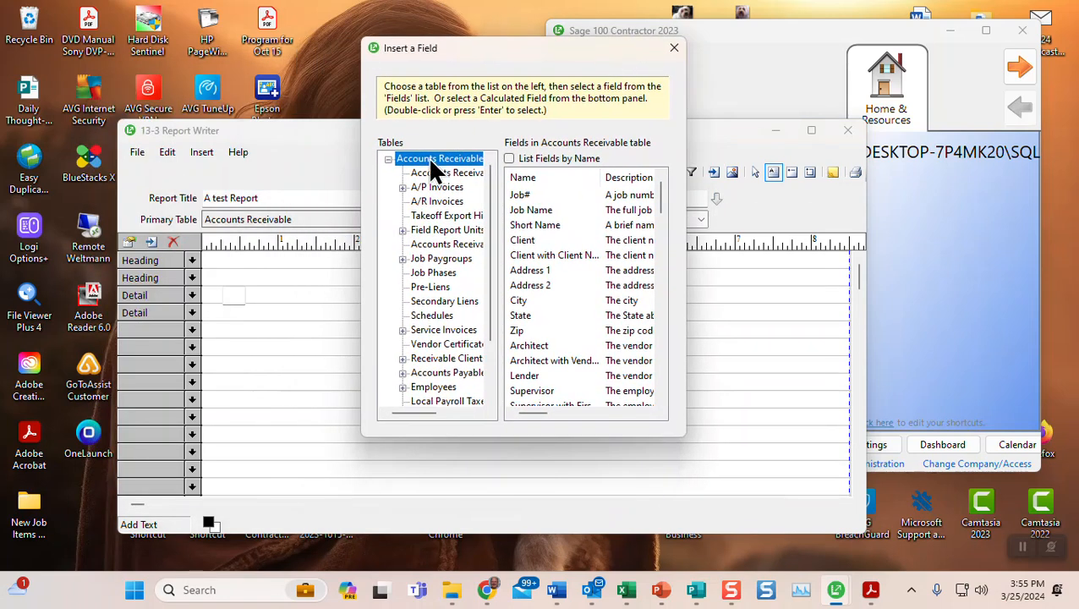
pyautogui.moveTo(358, 257); pyautogui.dragTo(265, 258)
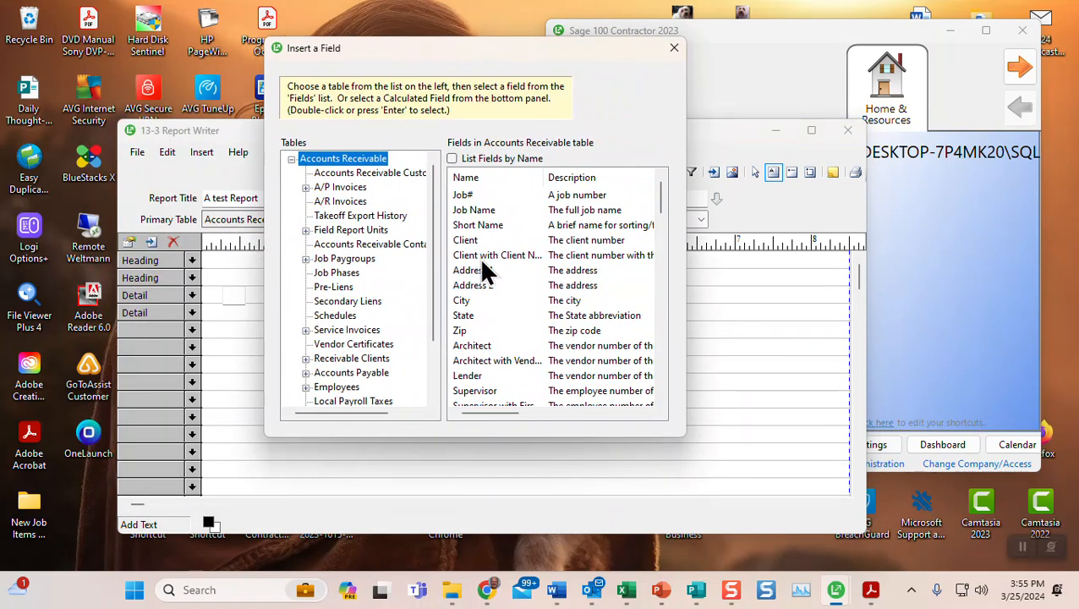
pyautogui.moveTo(685, 310); pyautogui.dragTo(973, 309)
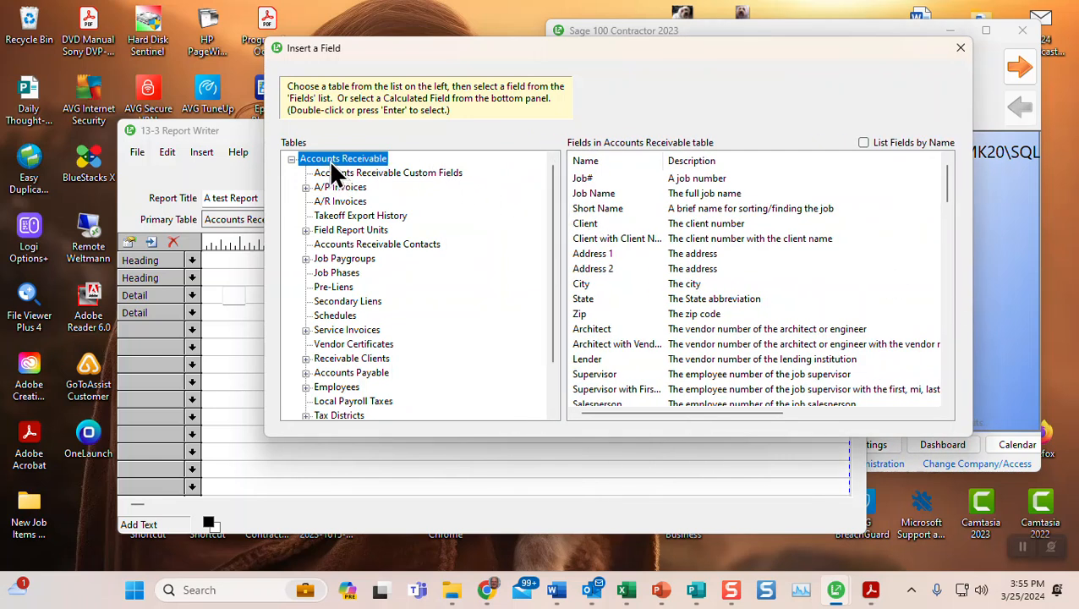
pyautogui.moveTo(403, 435); pyautogui.dragTo(411, 501)
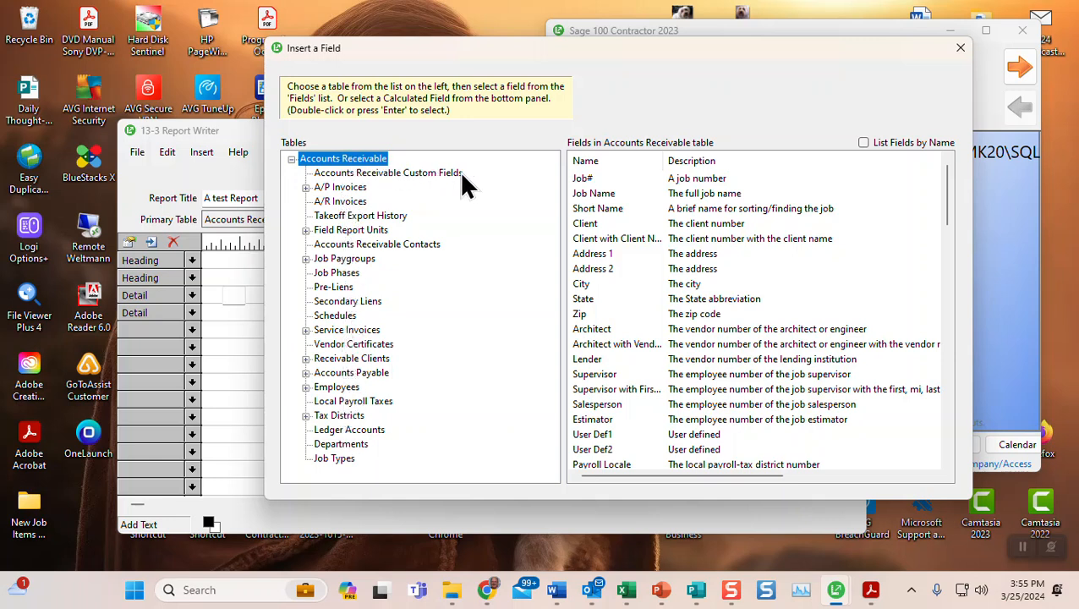
pyautogui.doubleClick(583, 178)
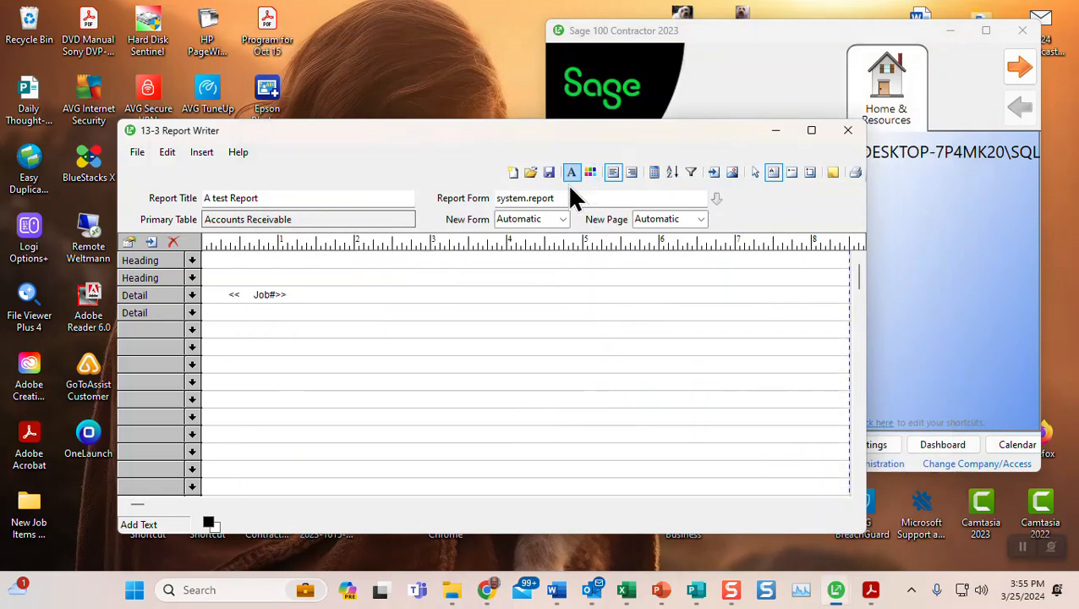
# - Insert the Job Name field just after Job# on the first Detail line
pyautogui.click(237, 294)
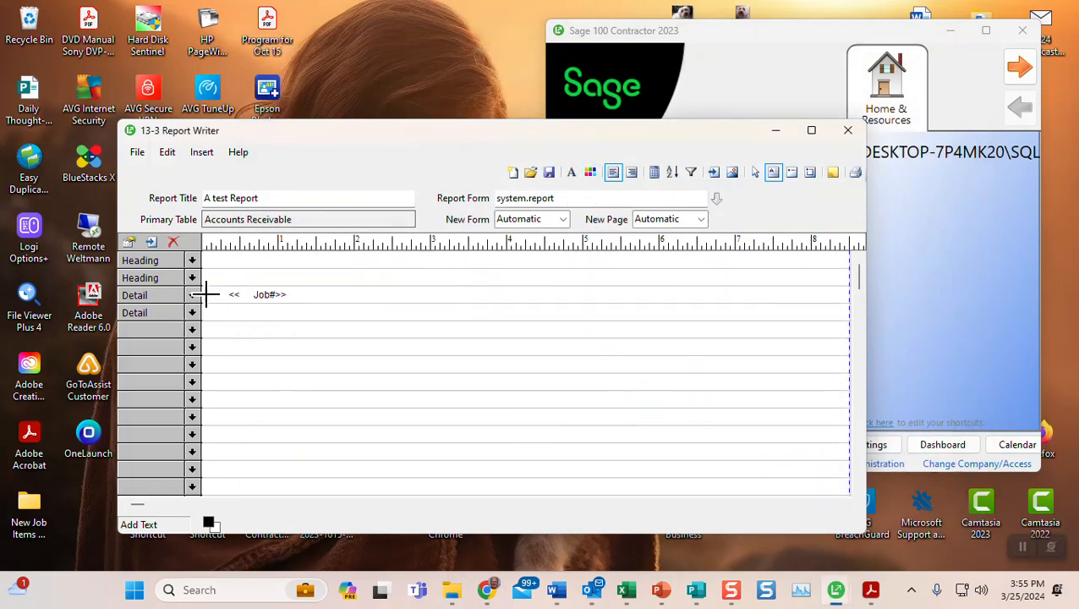
pyautogui.click(310, 289)
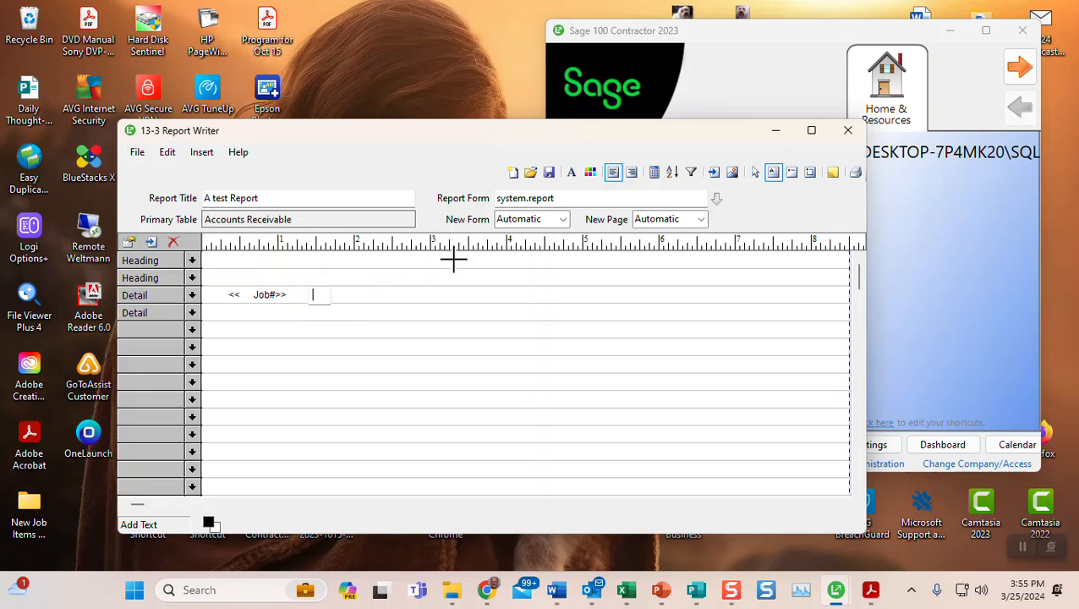
pyautogui.click(713, 171)
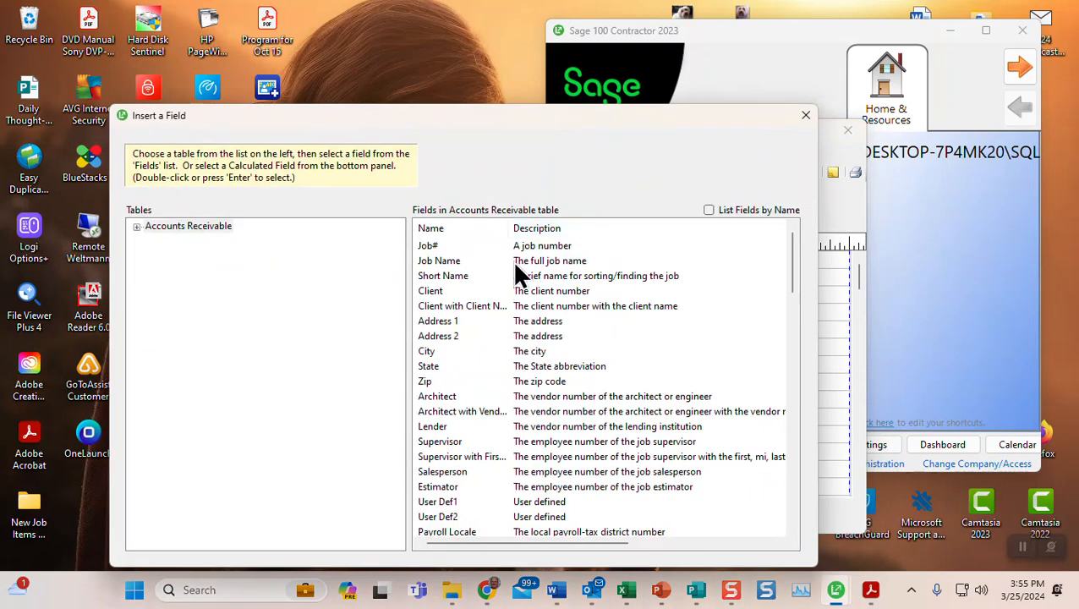
pyautogui.doubleClick(444, 261)
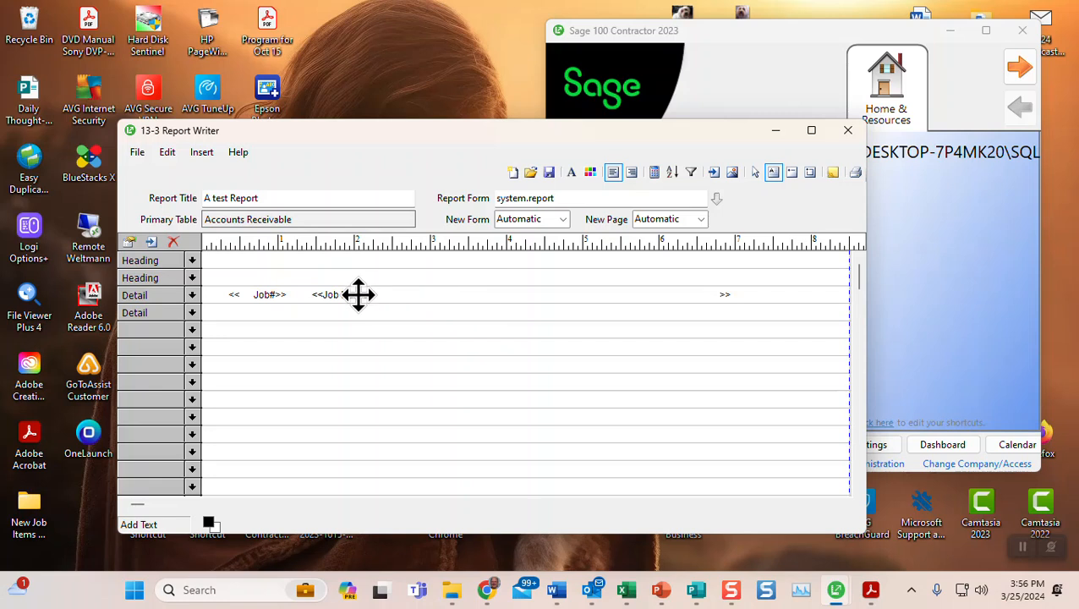
pyautogui.click(357, 294)
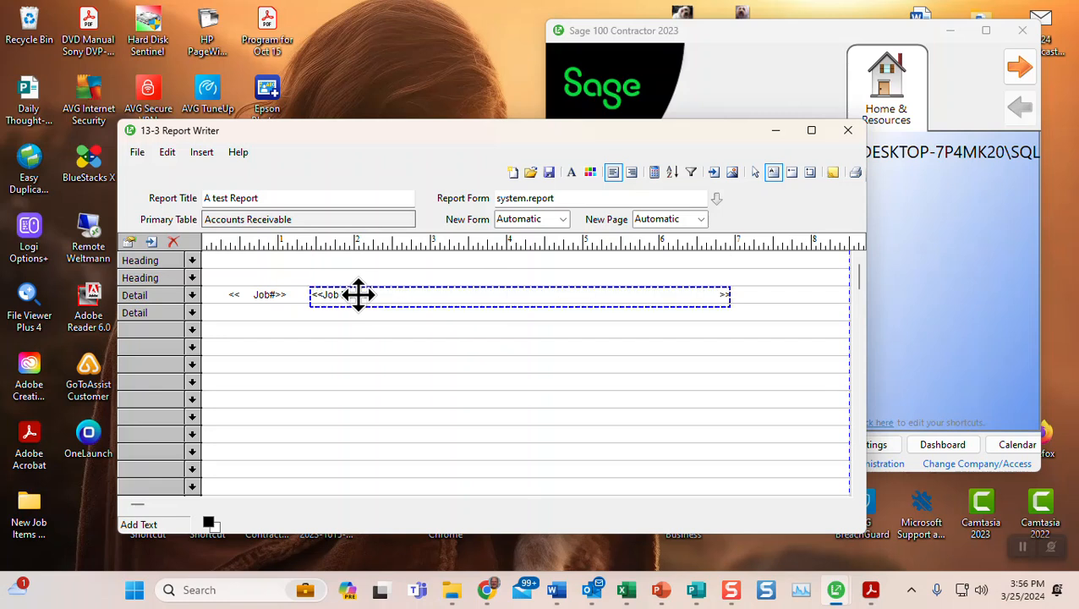
# - Insert the State field after Job Name on the first Detail line and move it back to about 4.7 inches on the ruler
pyautogui.click(744, 291)
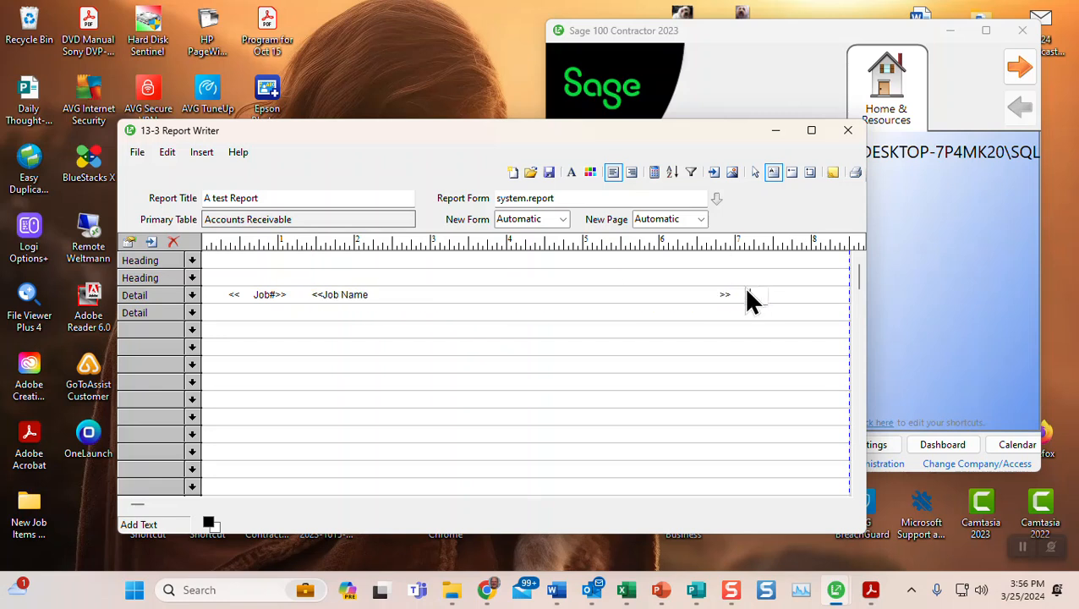
pyautogui.click(714, 172)
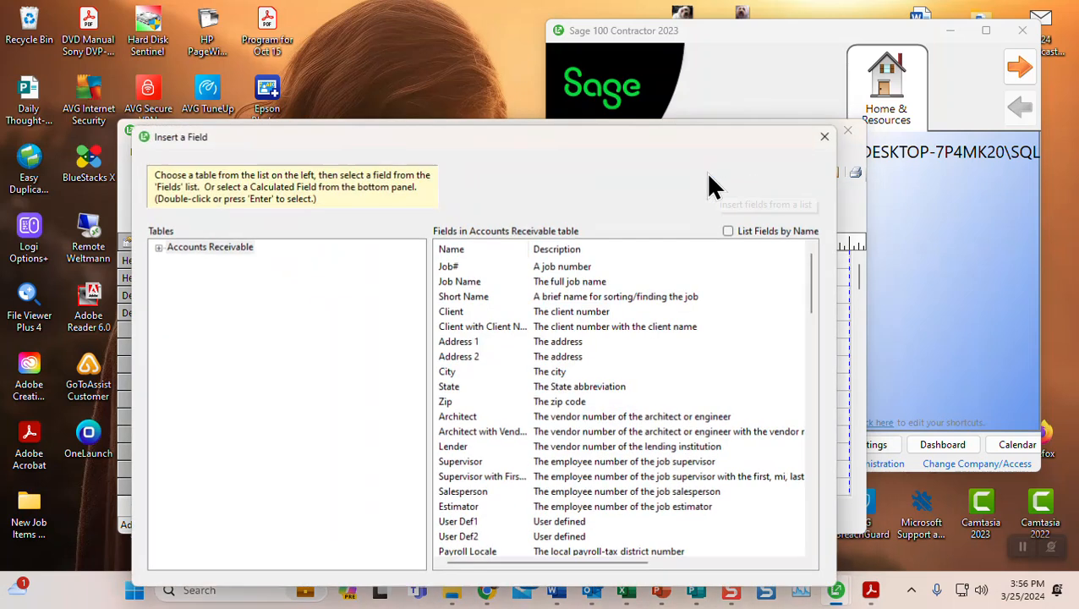
pyautogui.doubleClick(453, 385)
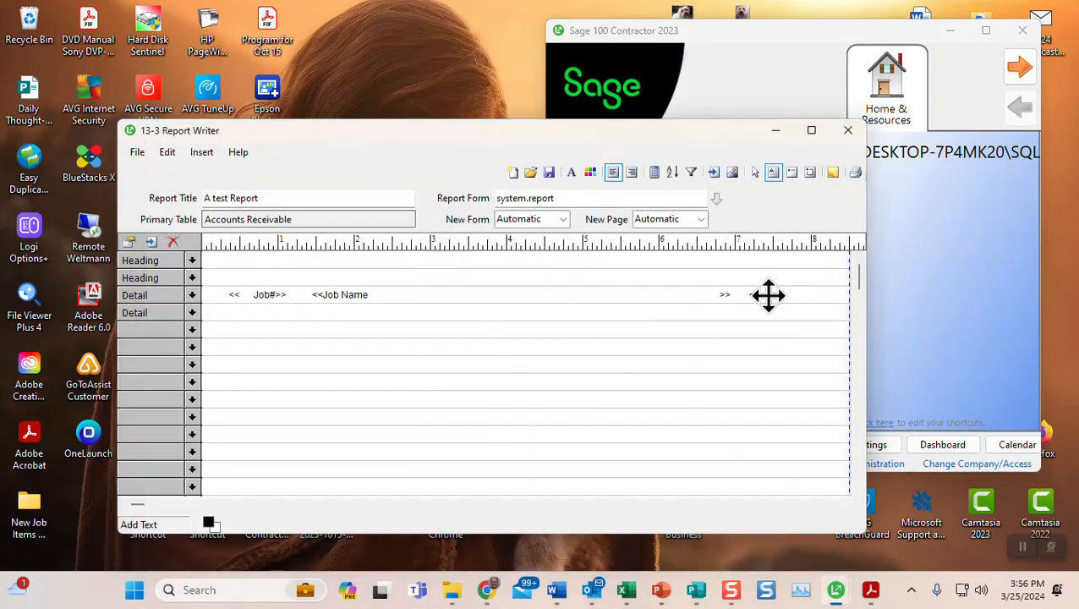
pyautogui.moveTo(766, 294); pyautogui.dragTo(579, 292)
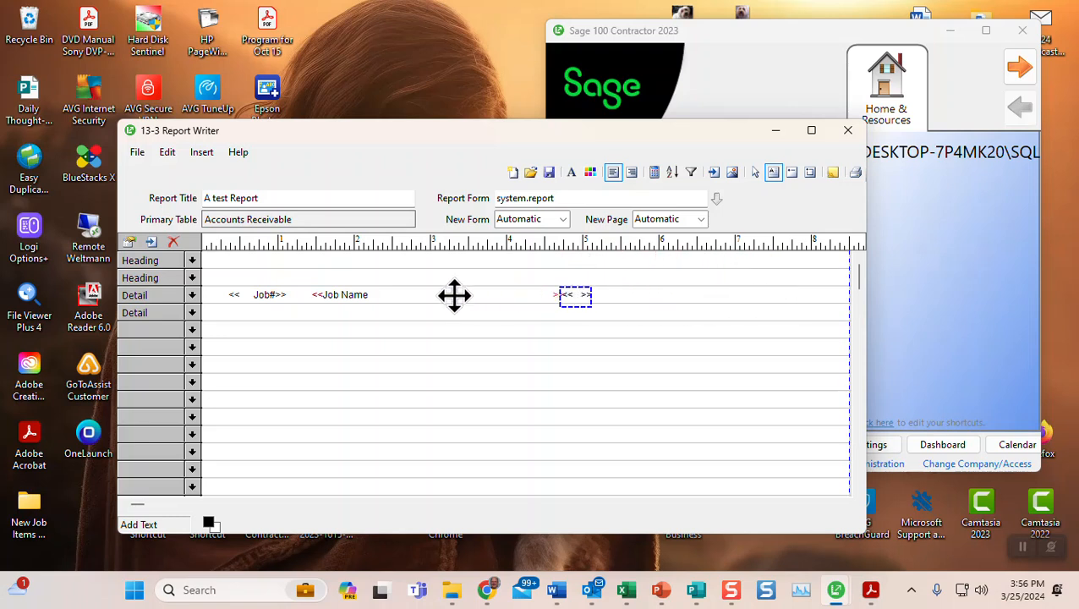
# - Add the column labels "Job #", "Job Name" and "State" on the first Heading line above their matching fields
pyautogui.click(349, 294)
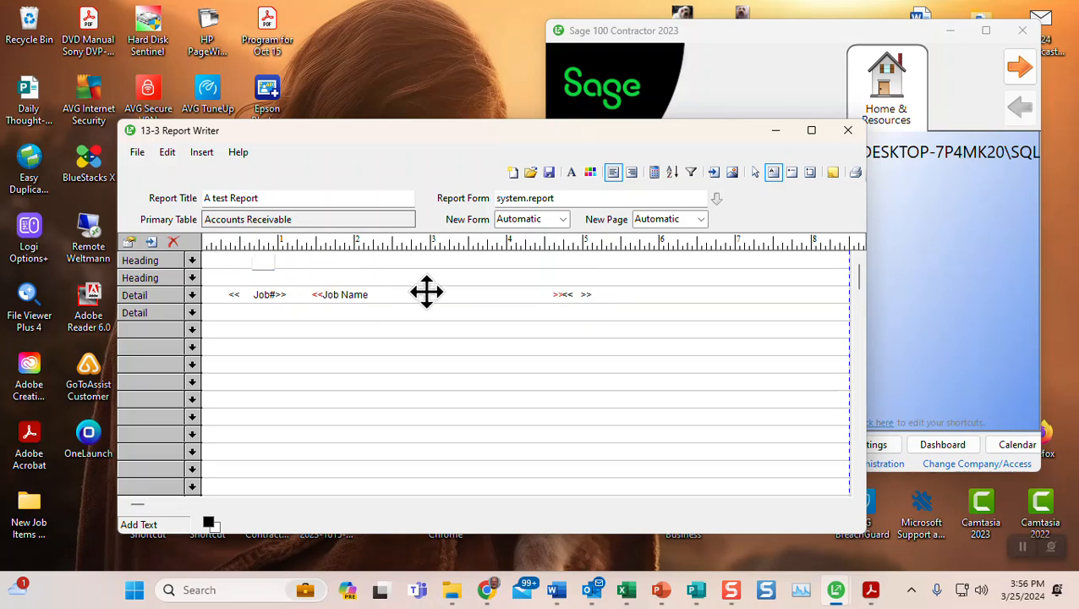
pyautogui.write('b #')
pyautogui.click(322, 258)
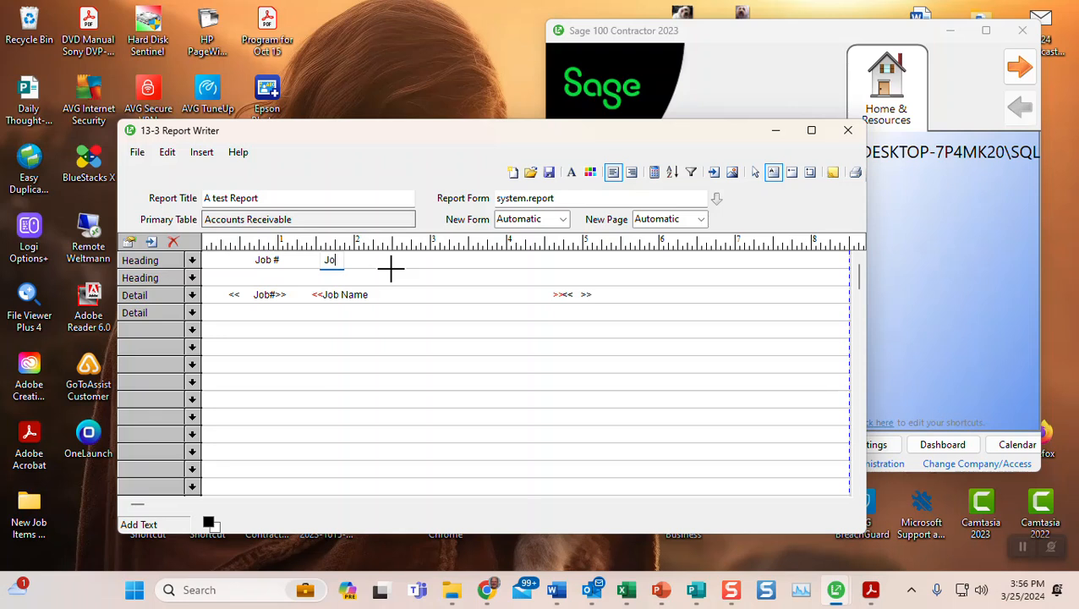
pyautogui.write('Job Name')
pyautogui.click(557, 257)
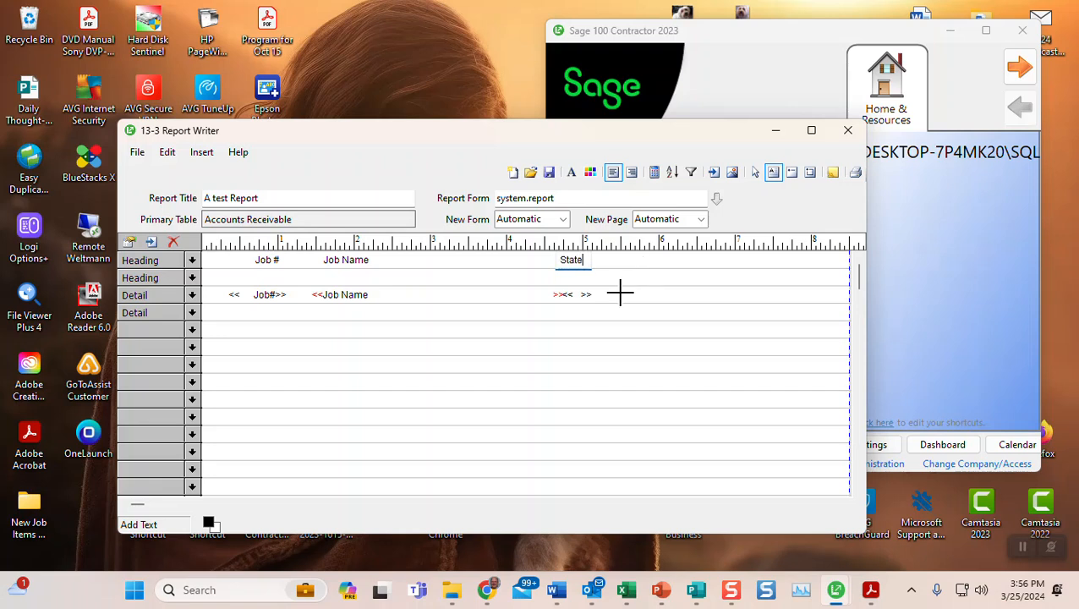
pyautogui.click(471, 312)
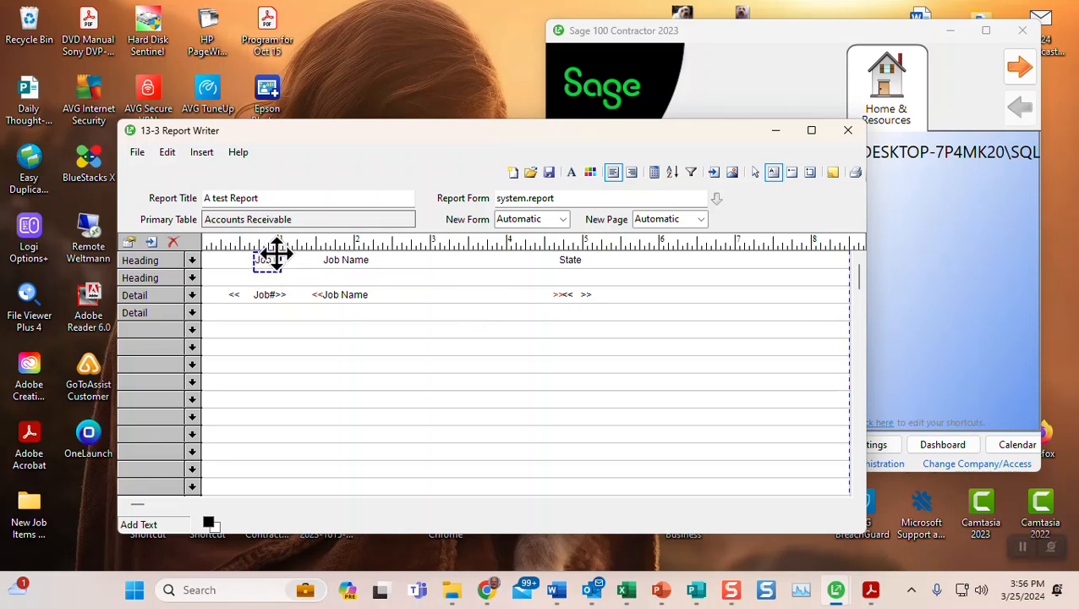
# - Try right alignment on the Job Name label in the first Heading line, and return it to left alignment
pyautogui.click(327, 260)
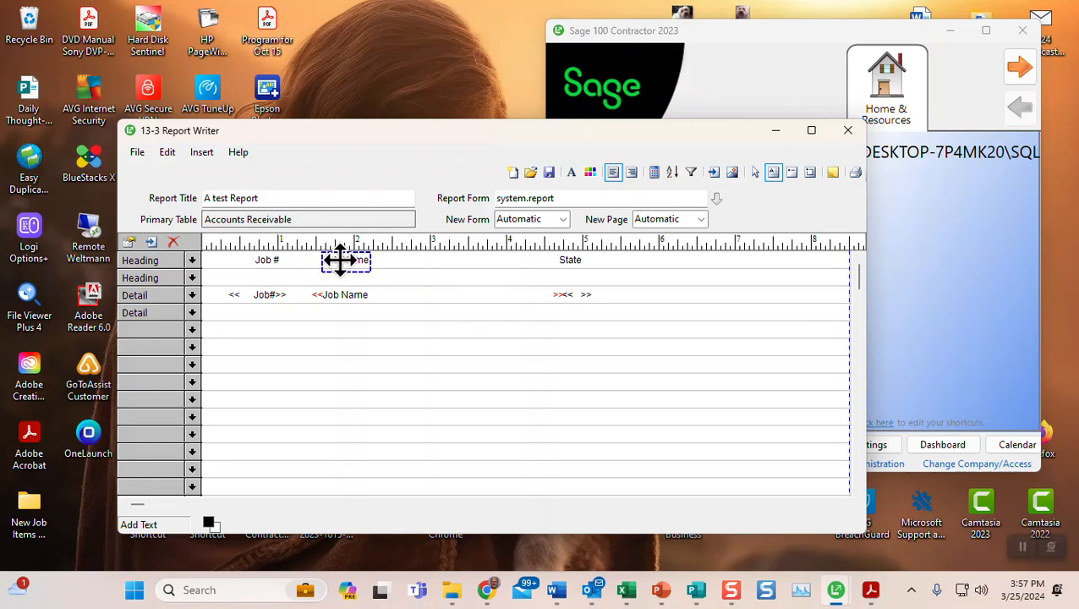
pyautogui.click(560, 259)
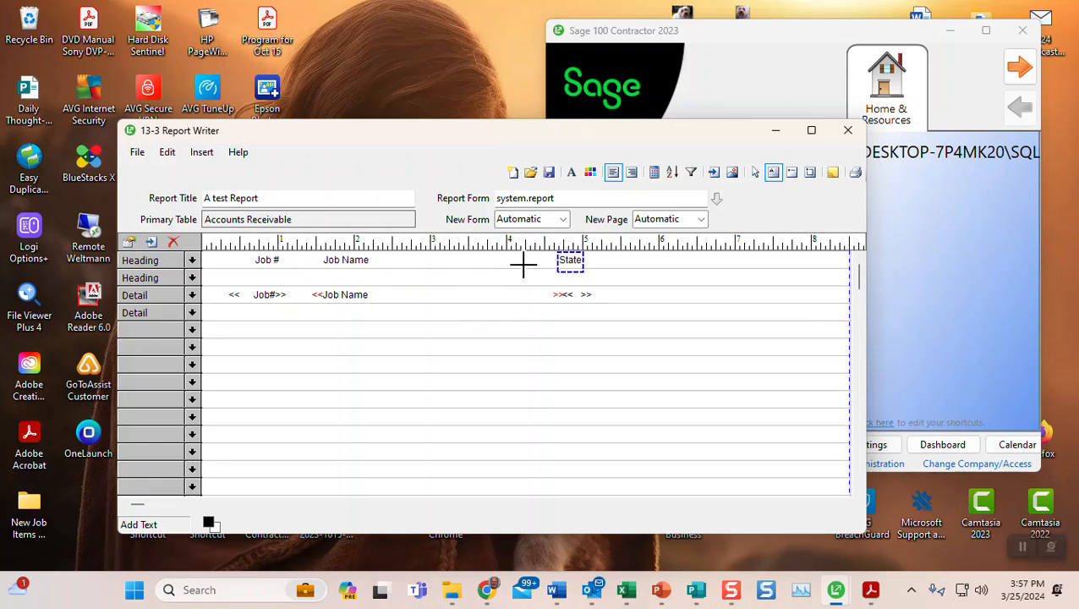
pyautogui.click(271, 261)
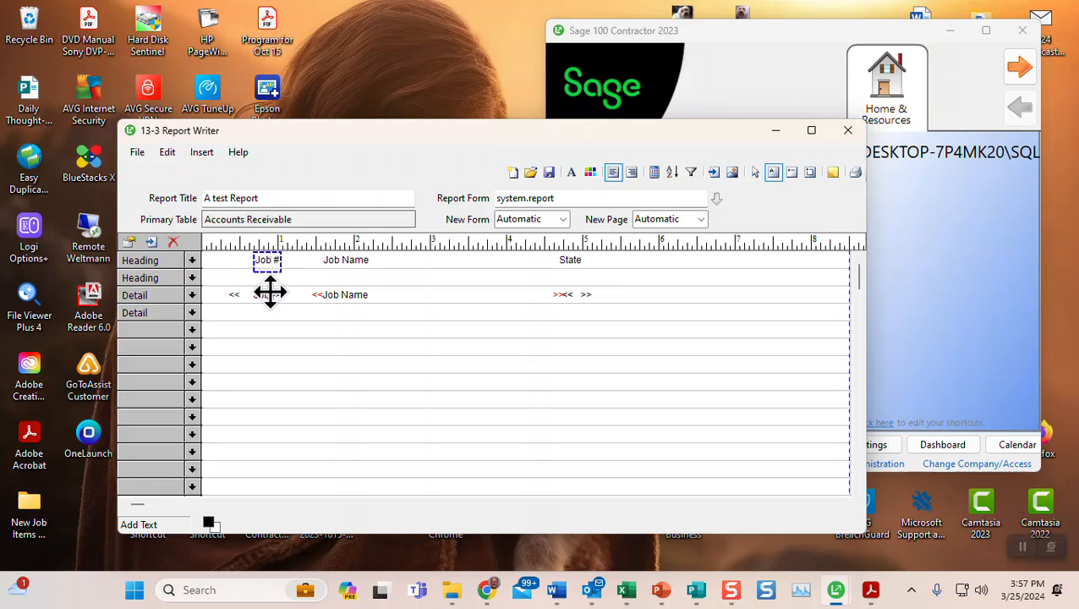
pyautogui.click(613, 173)
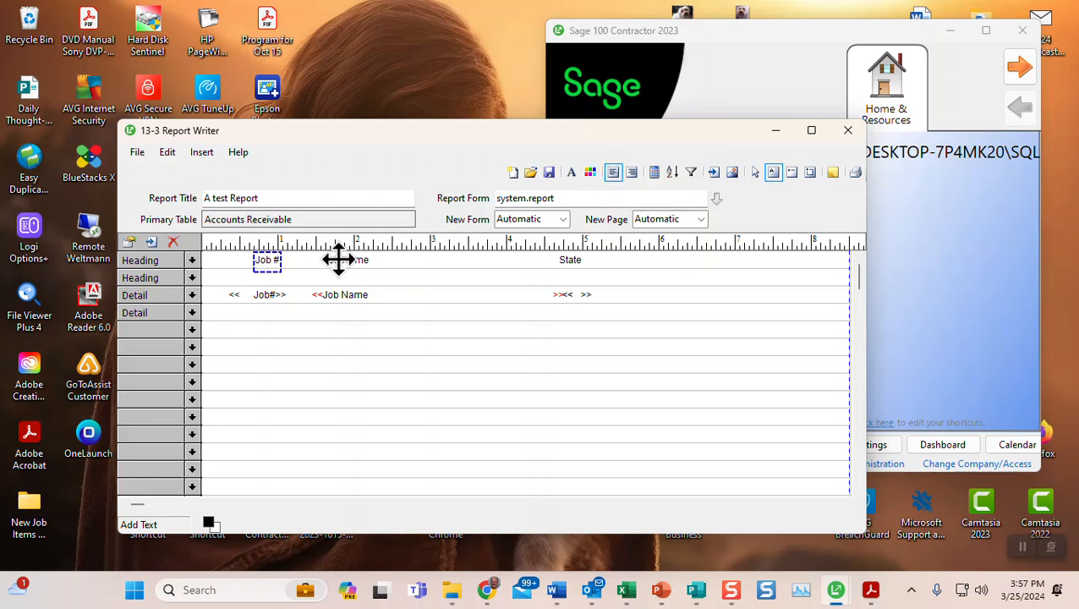
pyautogui.click(341, 260)
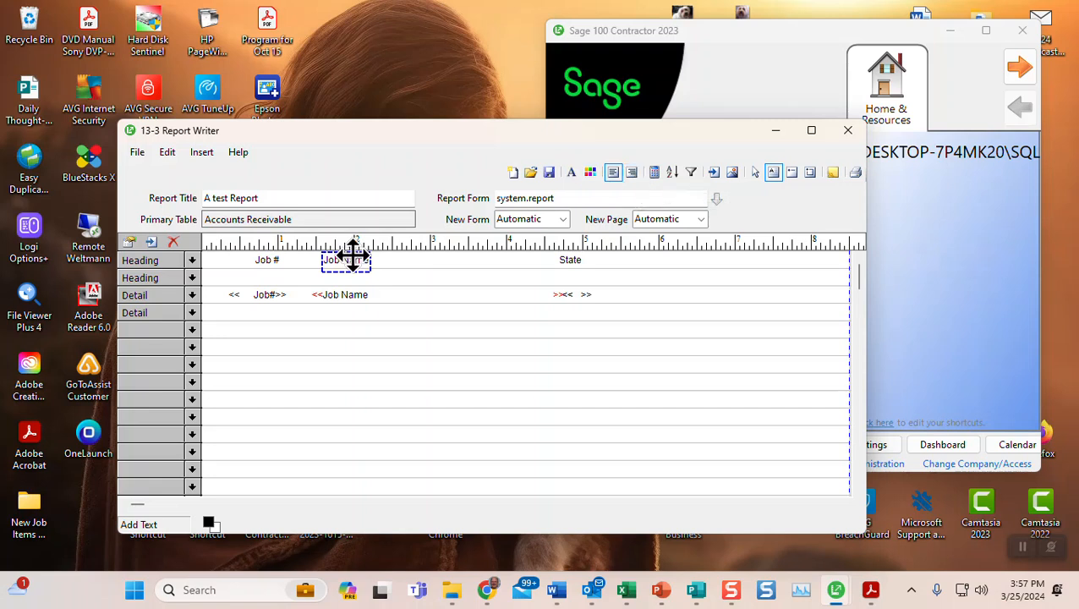
pyautogui.click(633, 172)
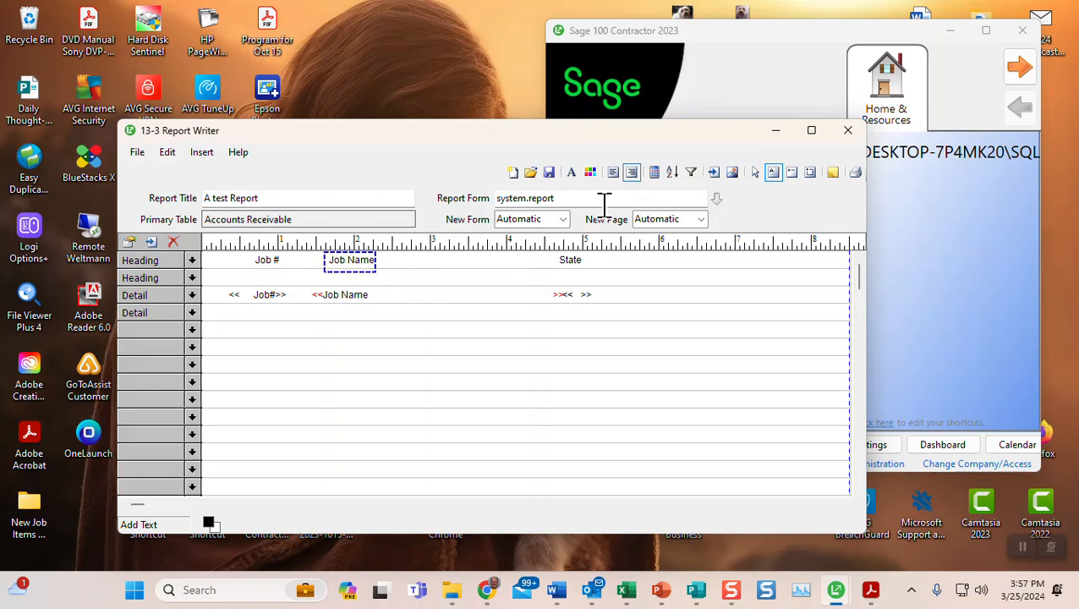
pyautogui.click(613, 173)
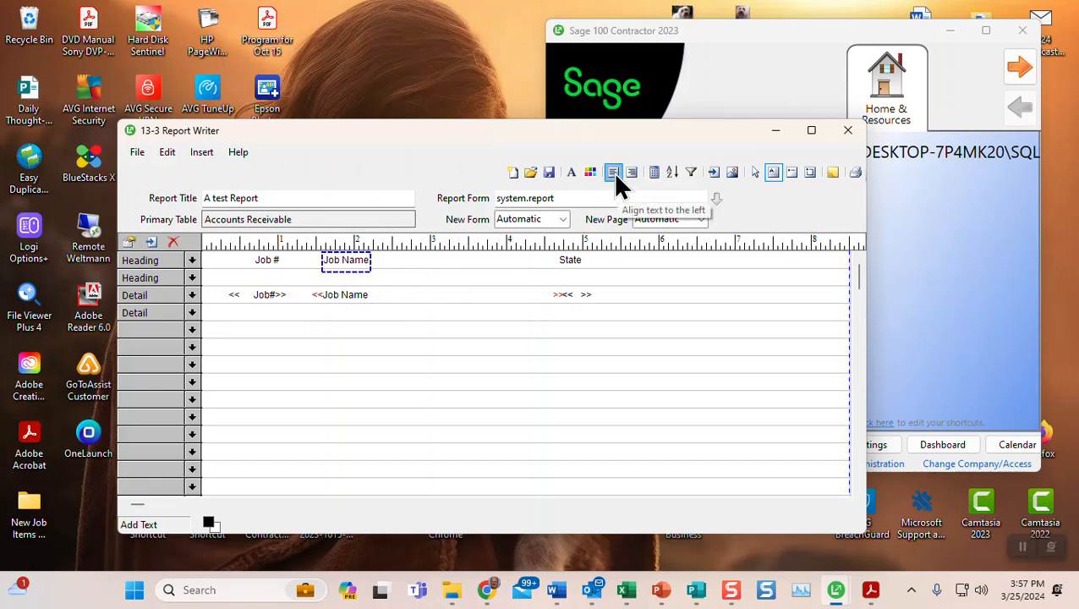
# - Left-align the text of the Job# field on the first Detail line, and check the alignment of the Job Name and State fields
pyautogui.click(572, 263)
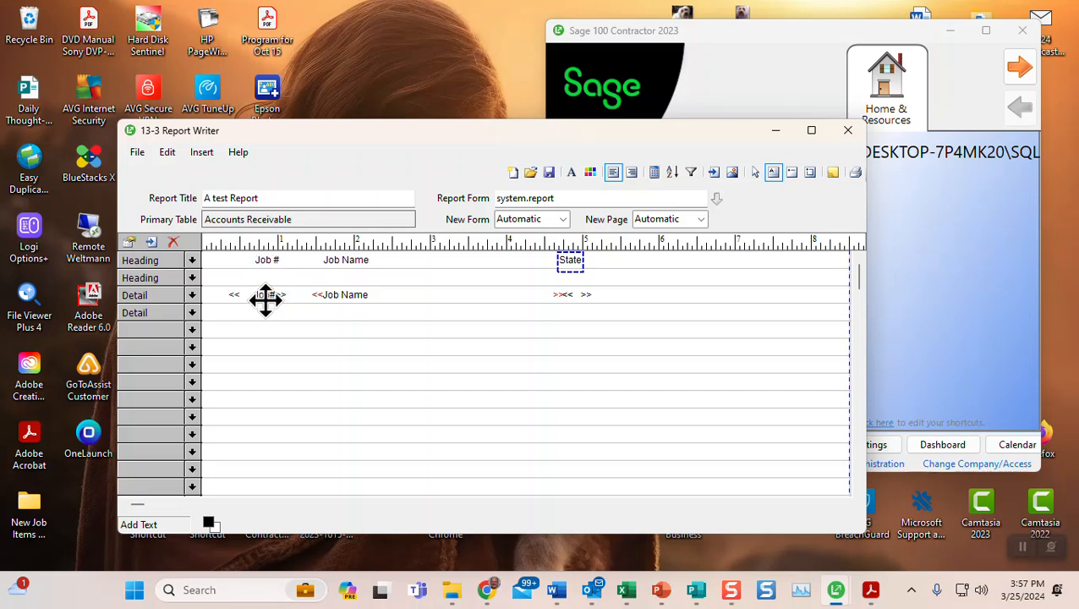
pyautogui.click(265, 294)
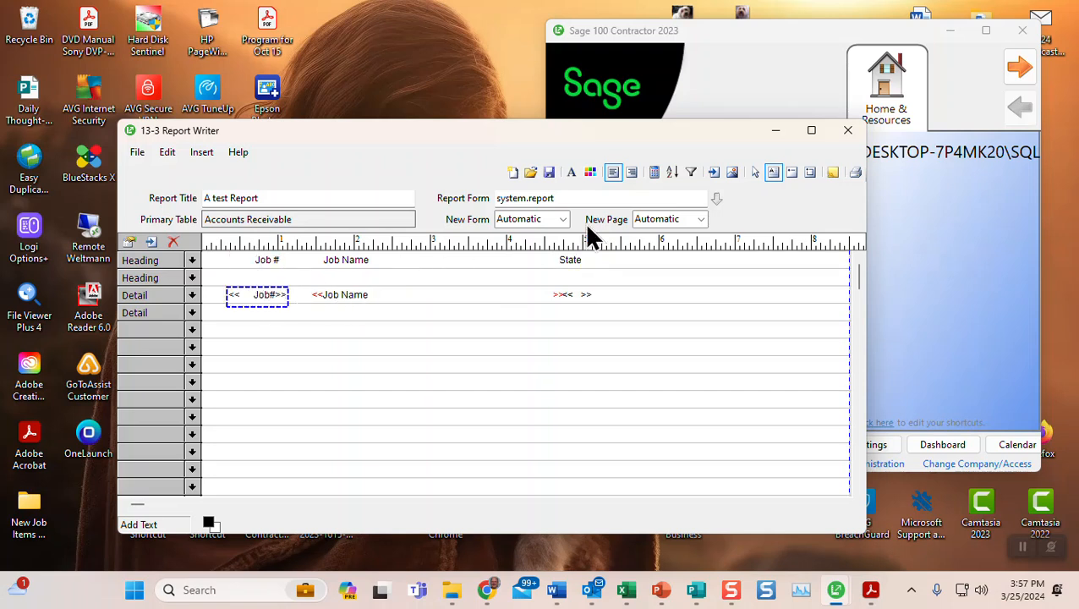
pyautogui.click(613, 172)
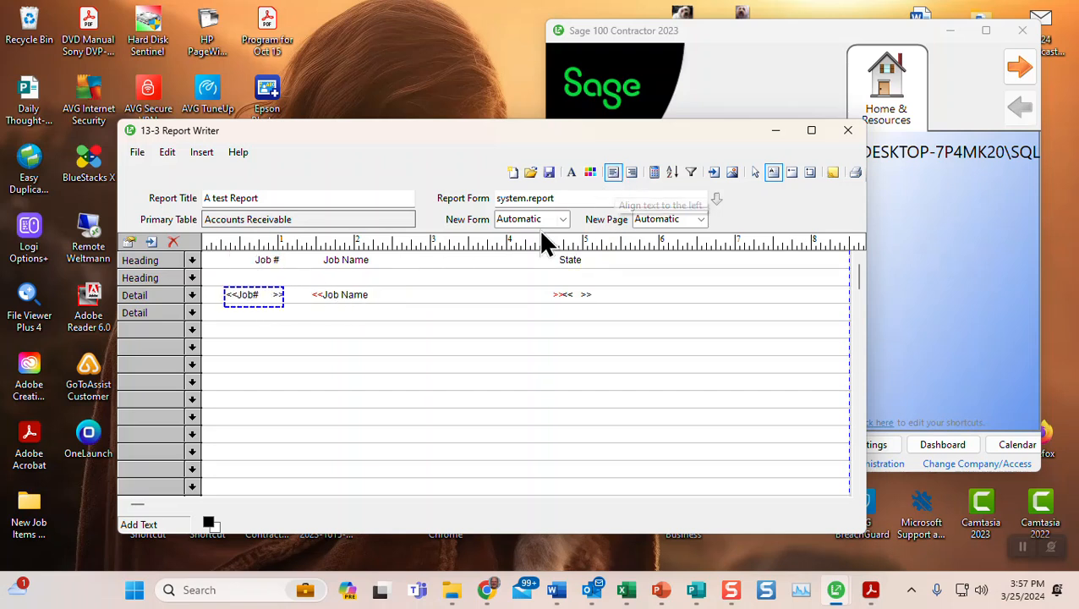
pyautogui.click(340, 294)
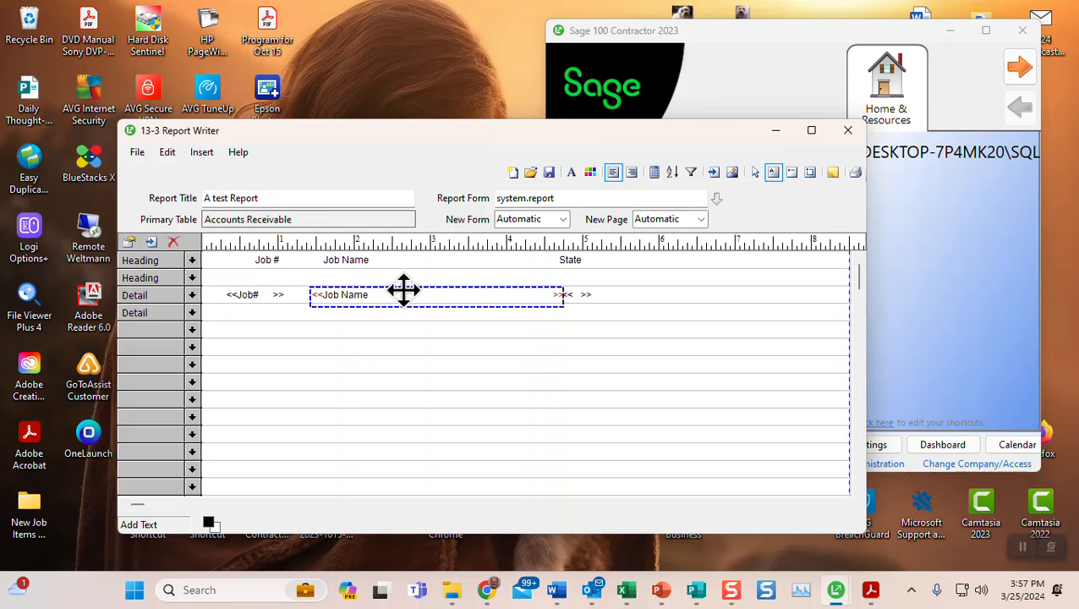
pyautogui.click(579, 293)
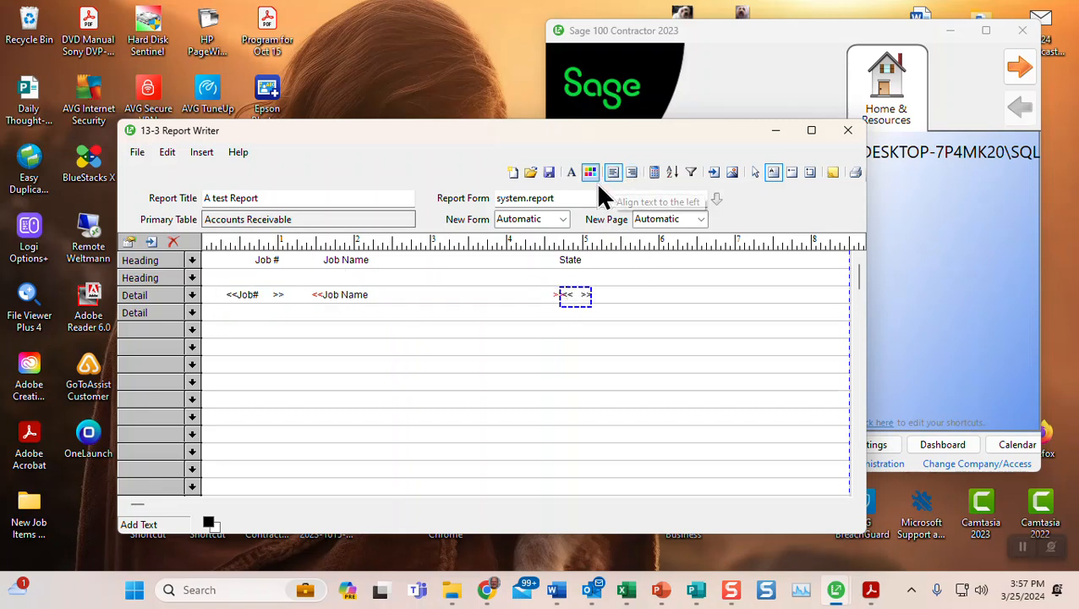
# - Move the "Job #" heading label back to about 0.1 inches on the ruler
pyautogui.click(266, 260)
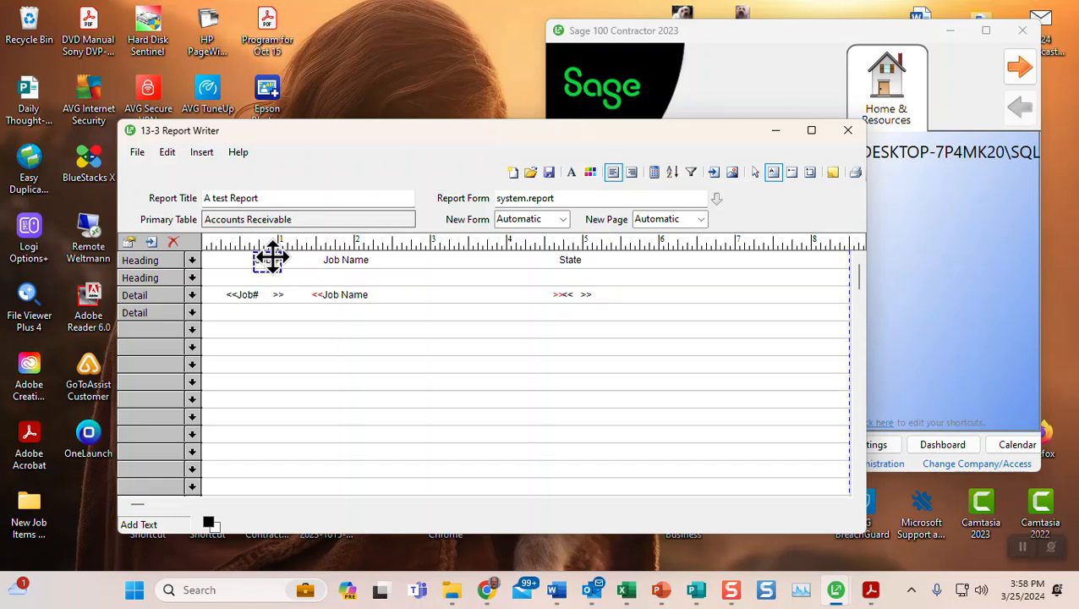
pyautogui.moveTo(270, 257); pyautogui.dragTo(227, 259)
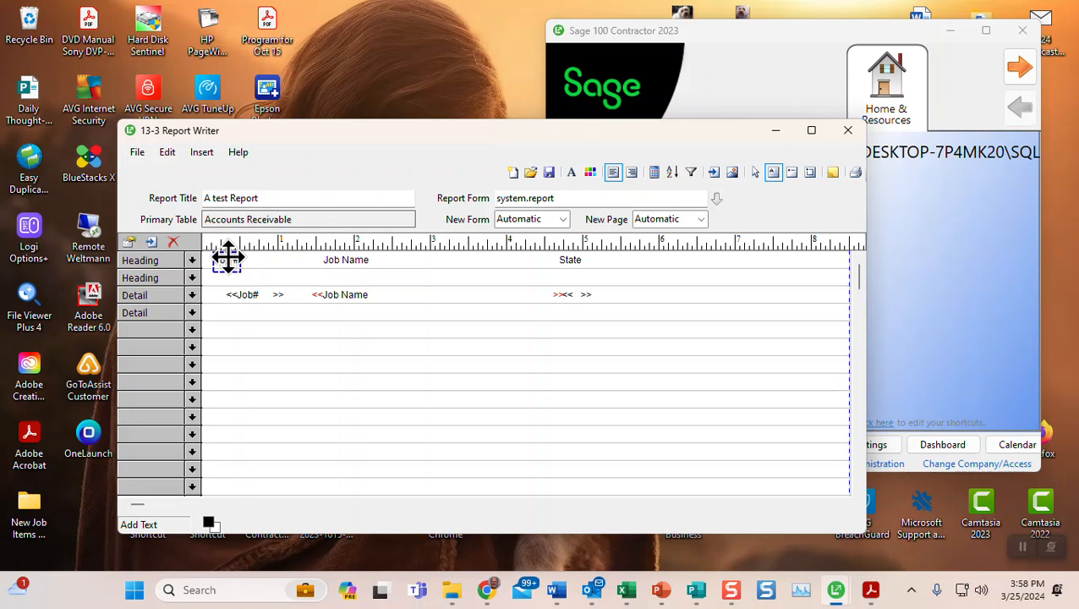
pyautogui.click(241, 293)
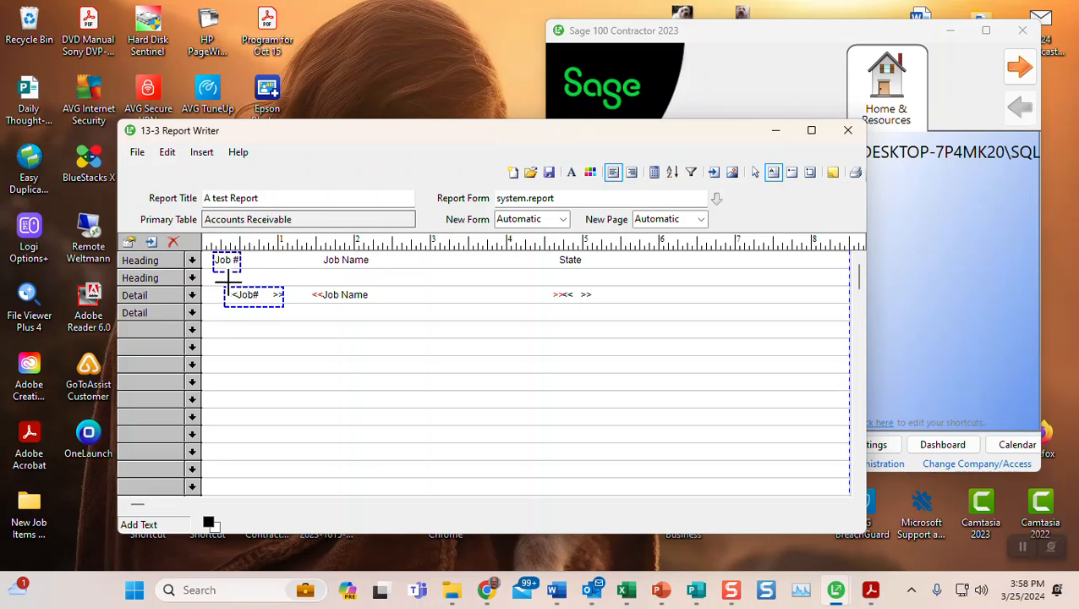
pyautogui.rightClick(219, 259)
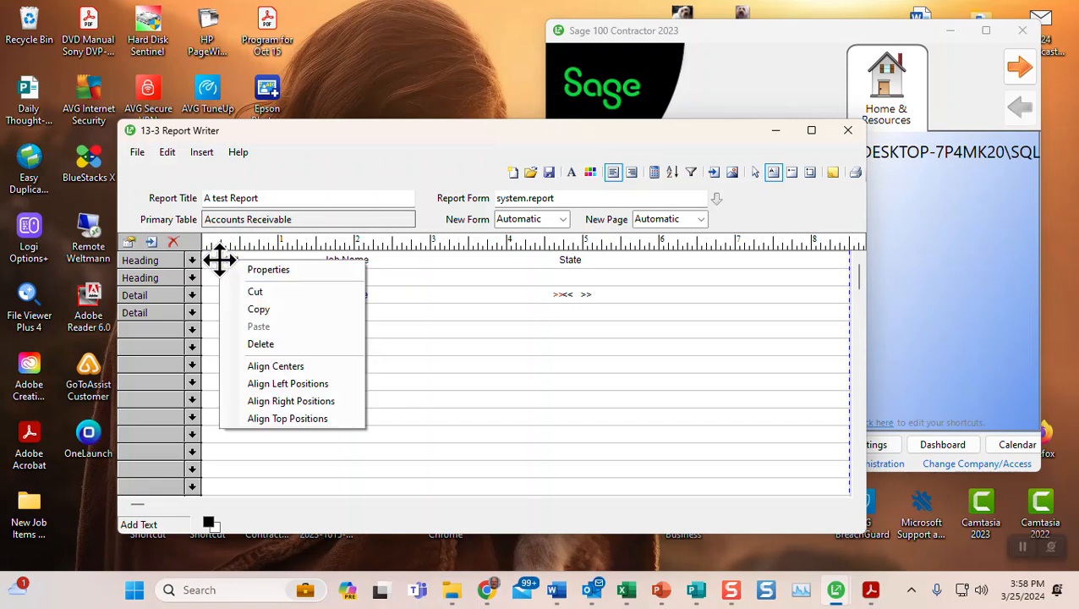
pyautogui.keyDown('ctrl'); pyautogui.click(221, 261); pyautogui.keyUp('ctrl')
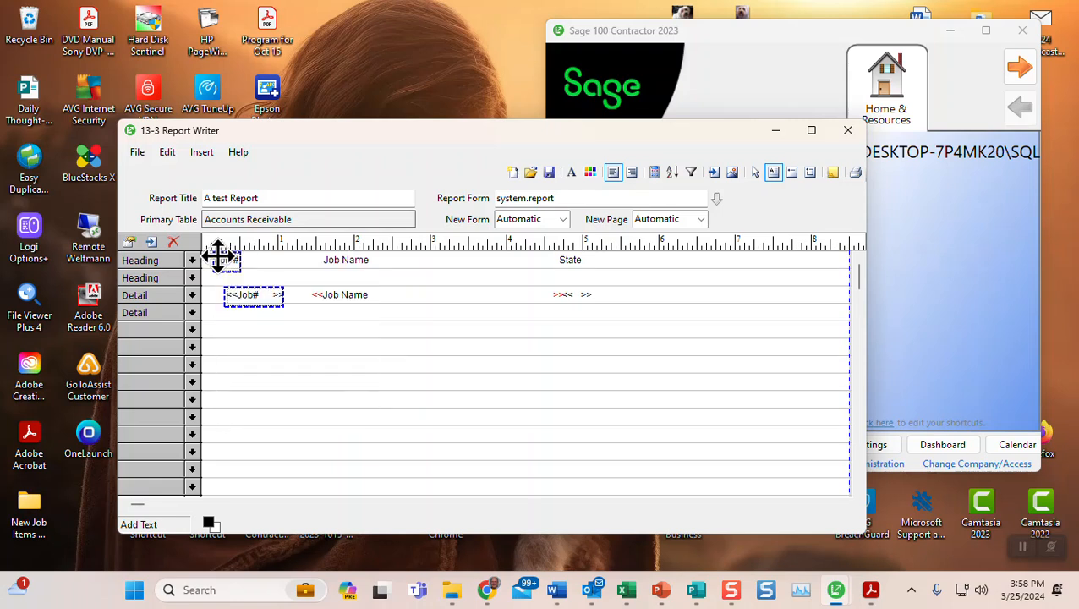
pyautogui.rightClick(224, 262)
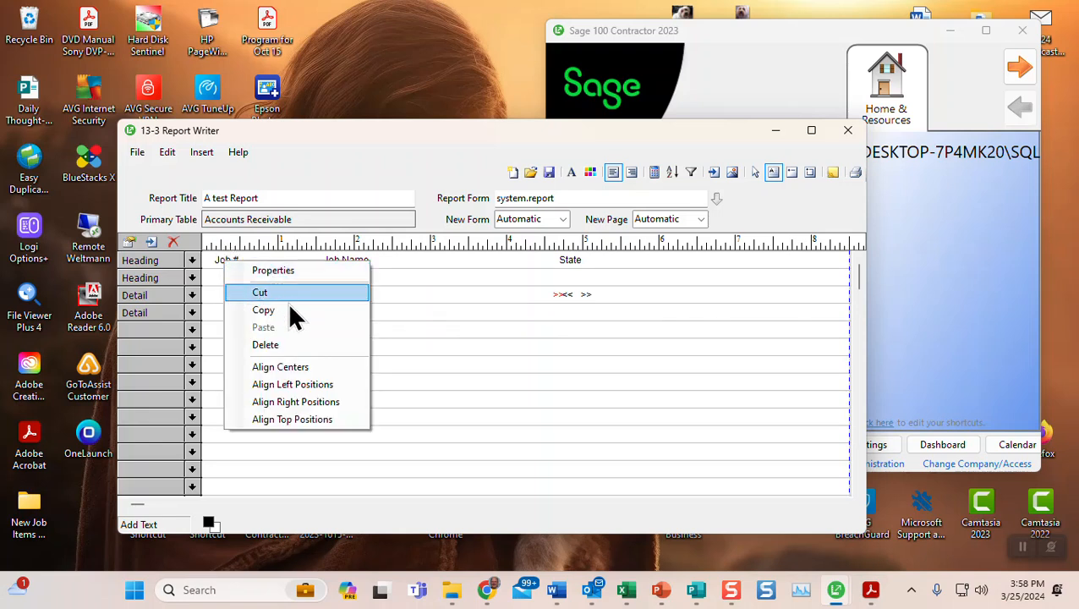
pyautogui.keyDown('ctrl'); pyautogui.click(395, 292); pyautogui.keyUp('ctrl')
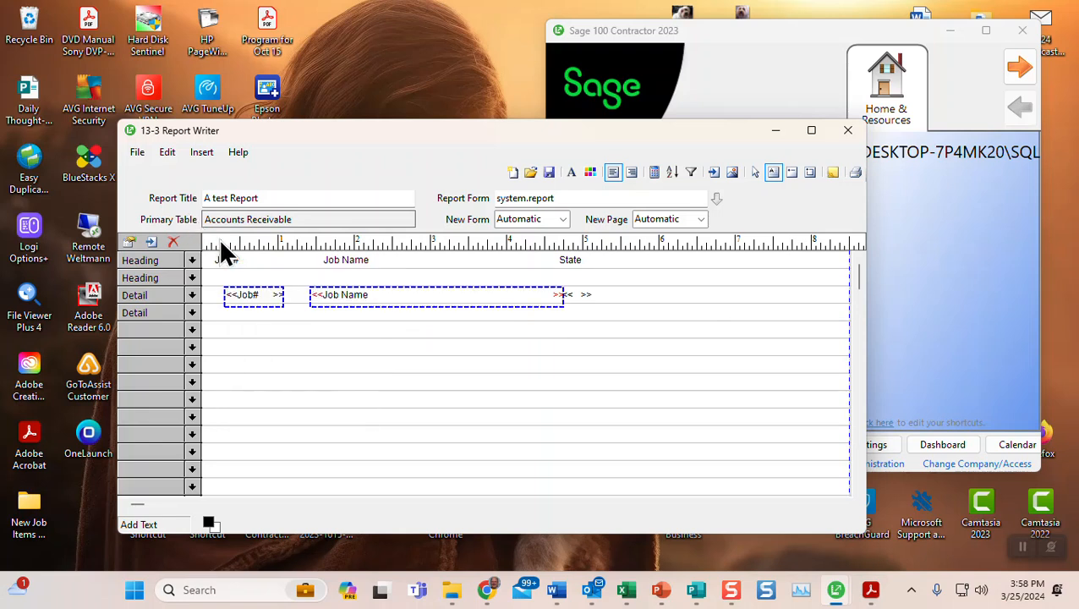
pyautogui.click(335, 318)
# - Align the left position of the Job# field on the Detail line with the "Job #" heading label
pyautogui.click(238, 294)
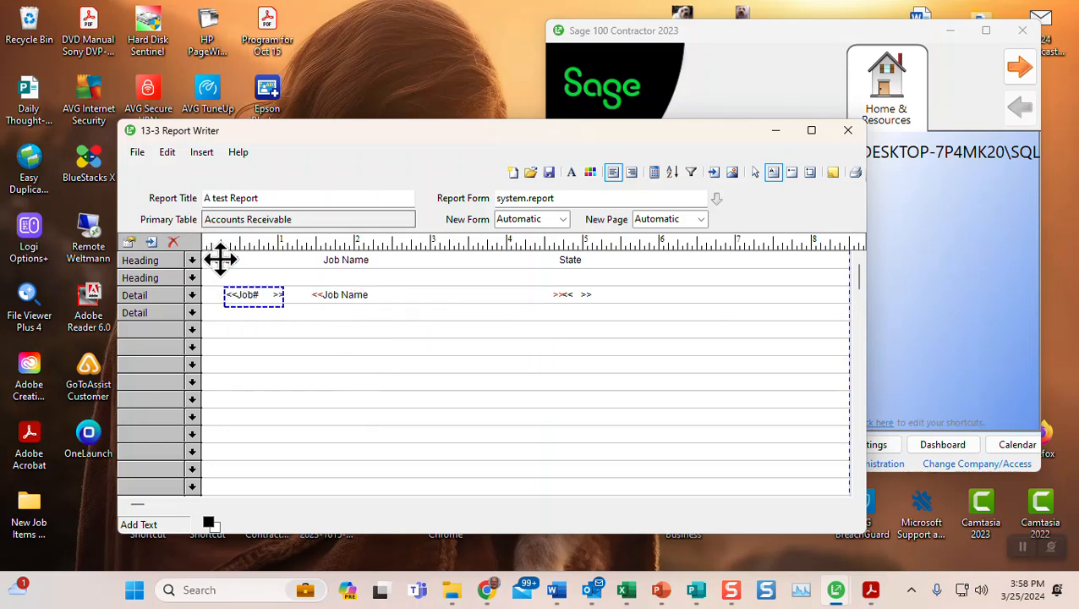
pyautogui.rightClick(223, 257)
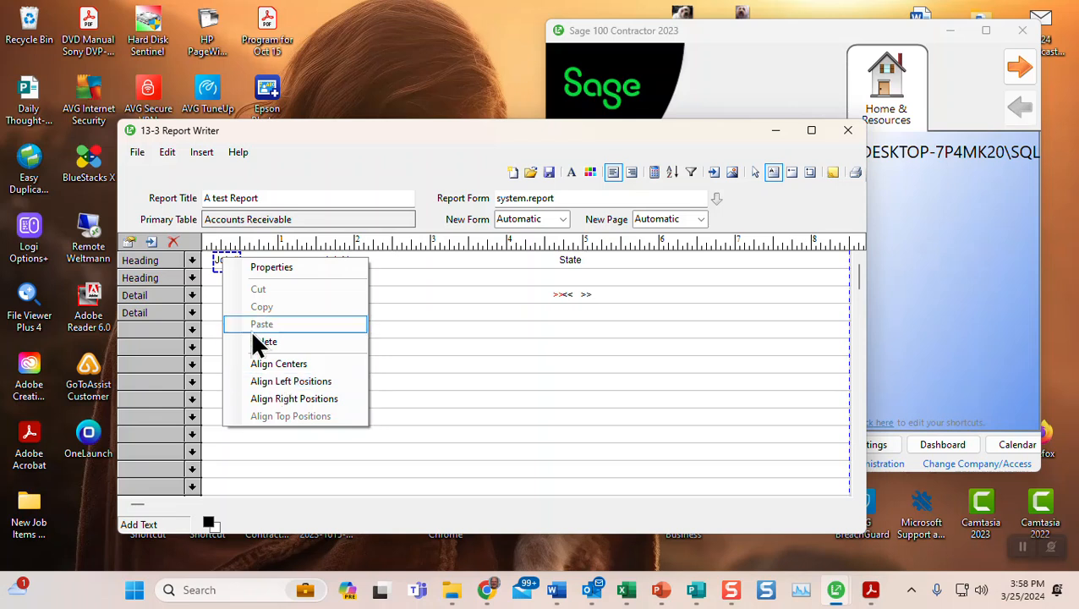
pyautogui.click(278, 381)
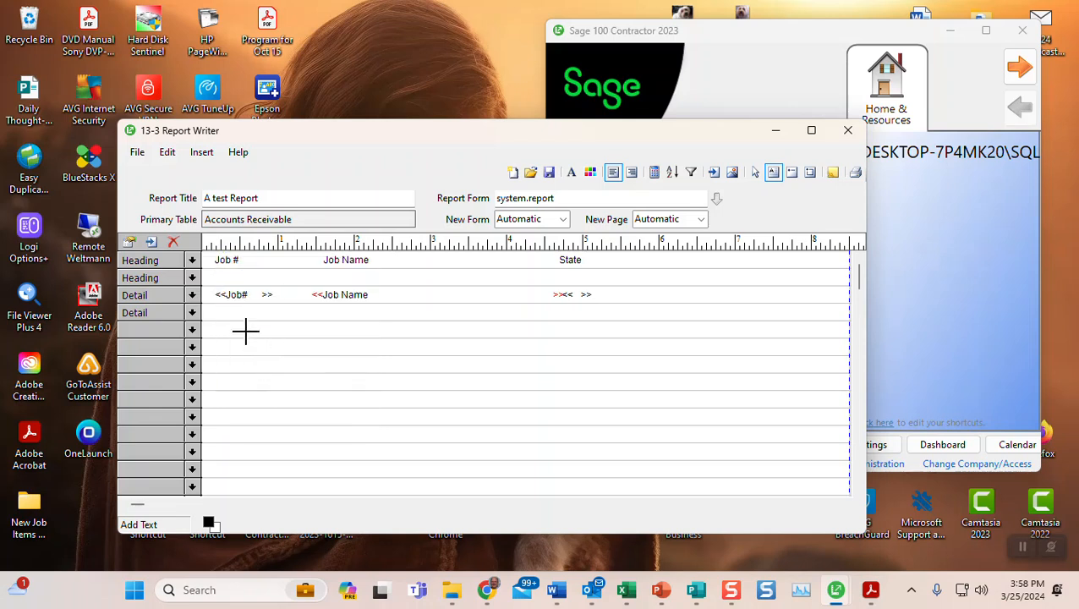
pyautogui.click(232, 296)
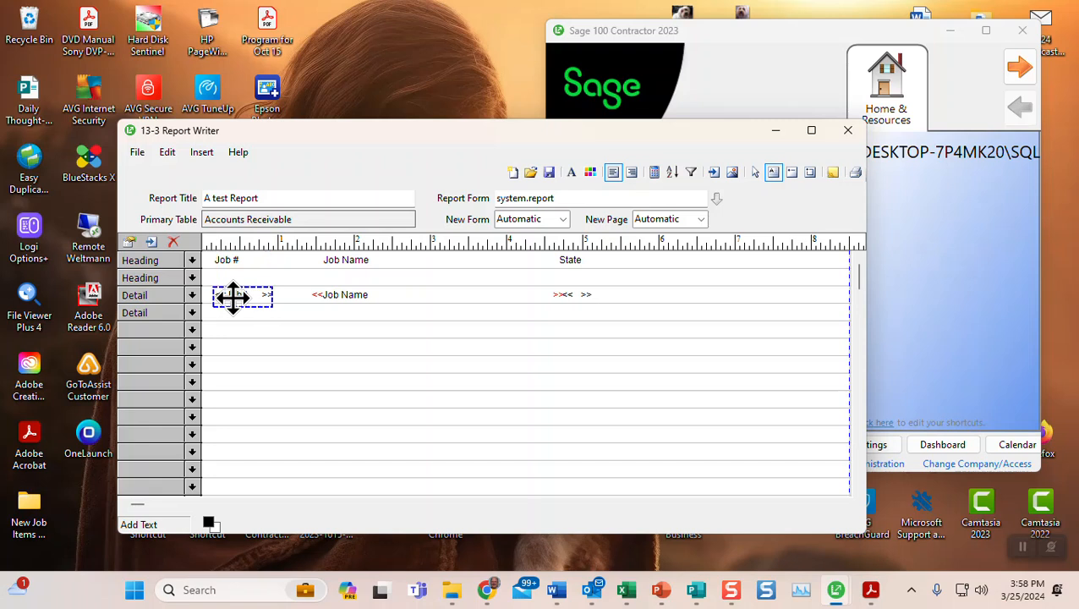
pyautogui.keyDown('shift'); pyautogui.click(230, 260); pyautogui.keyUp('shift')
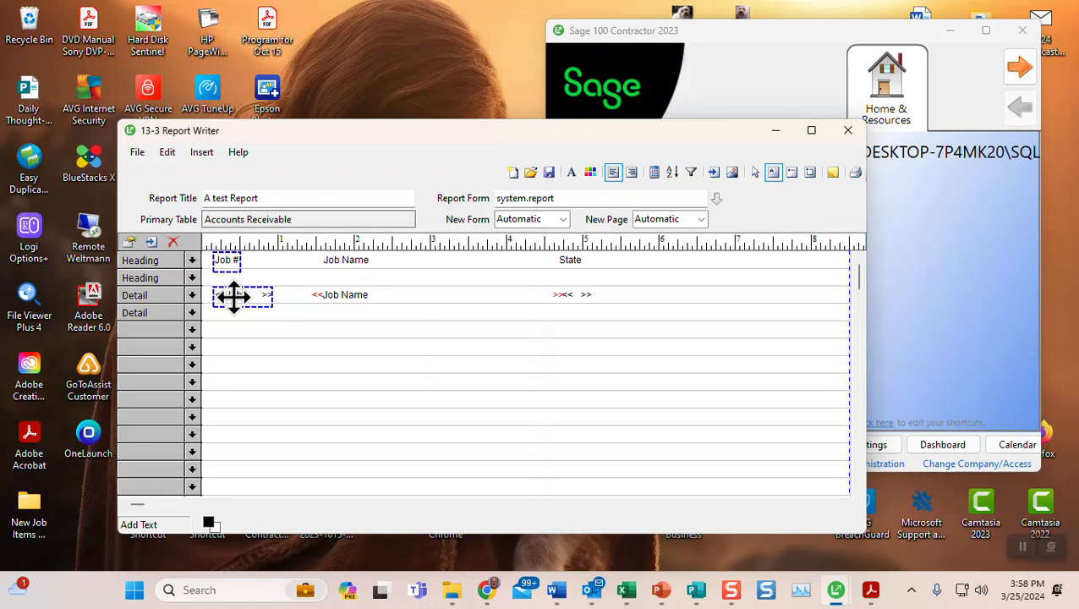
# - Align the left position of the Job Name field on the Detail line with the "Job Name" heading label
pyautogui.click(343, 259)
pyautogui.keyDown('shift'); pyautogui.click(341, 292); pyautogui.keyUp('shift')
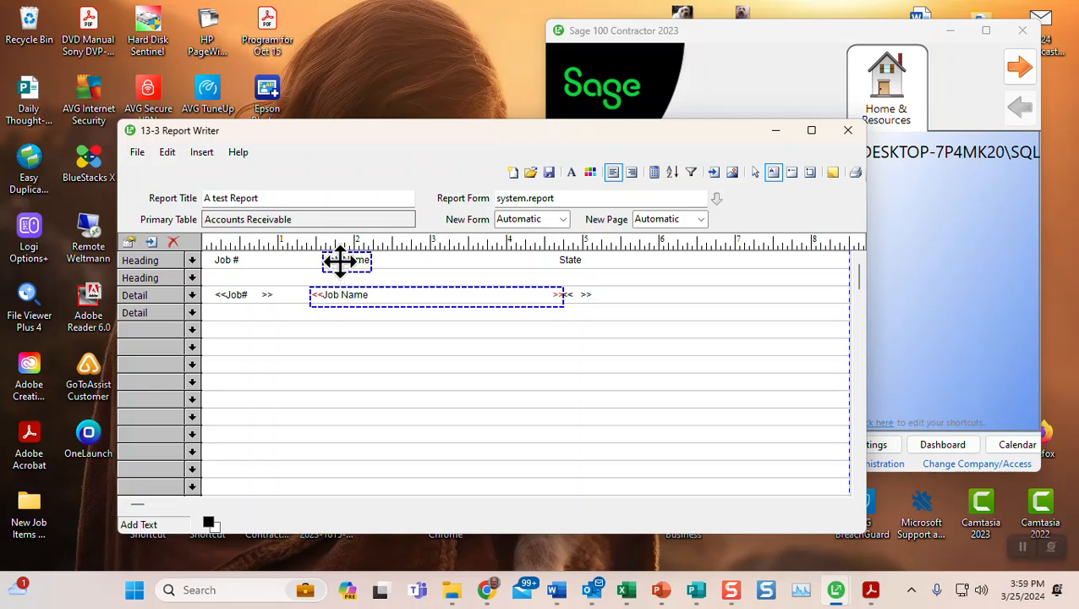
pyautogui.rightClick(339, 259)
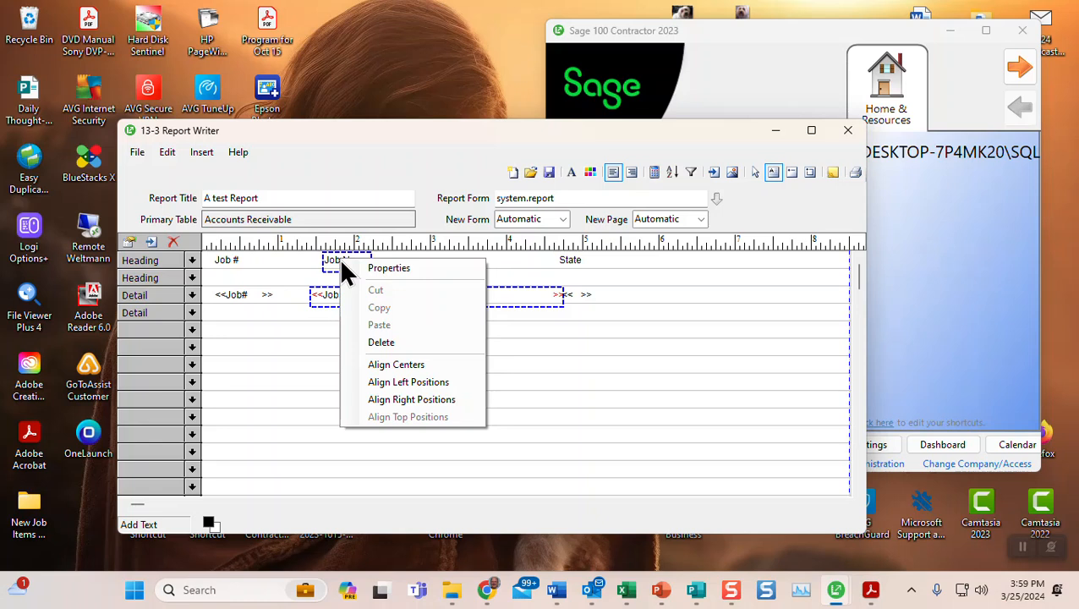
pyautogui.click(384, 381)
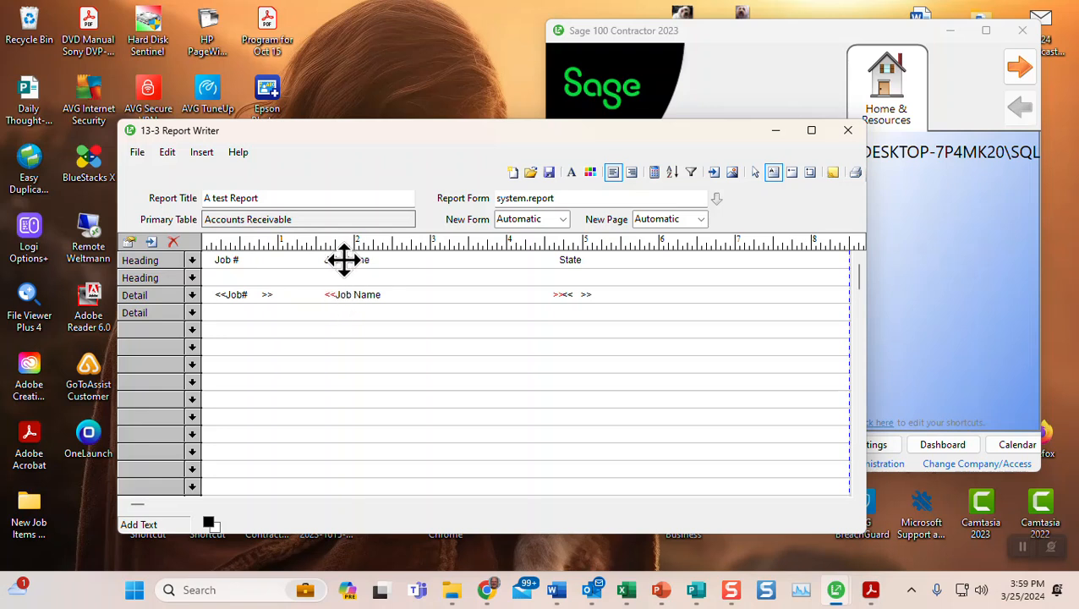
# - Align the left position of the State field on the Detail line with the "State" heading label
pyautogui.click(569, 261)
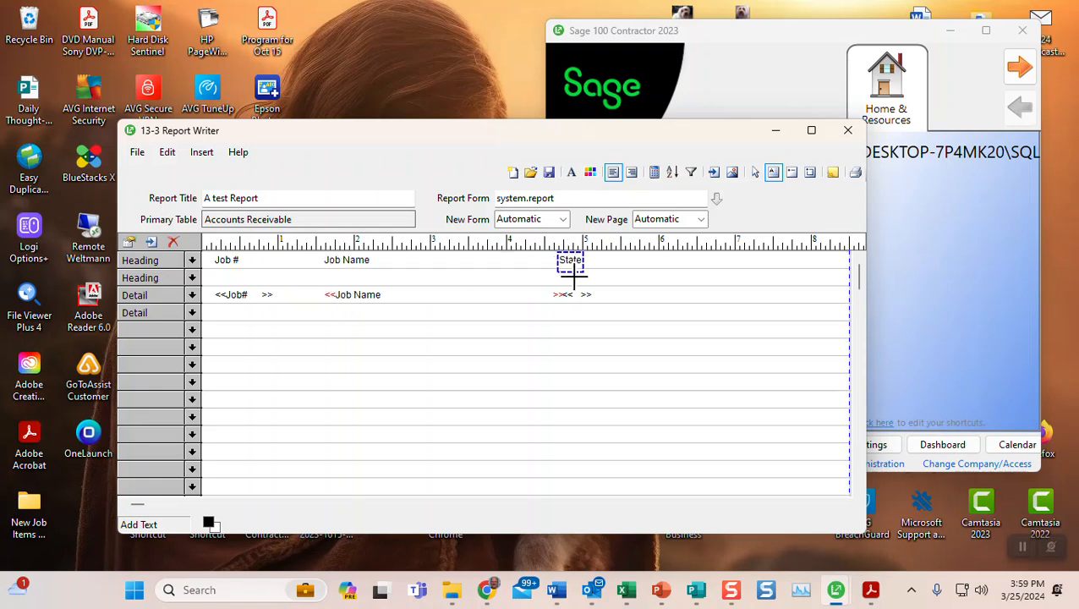
pyautogui.keyDown('shift'); pyautogui.click(574, 293); pyautogui.keyUp('shift')
pyautogui.rightClick(574, 258)
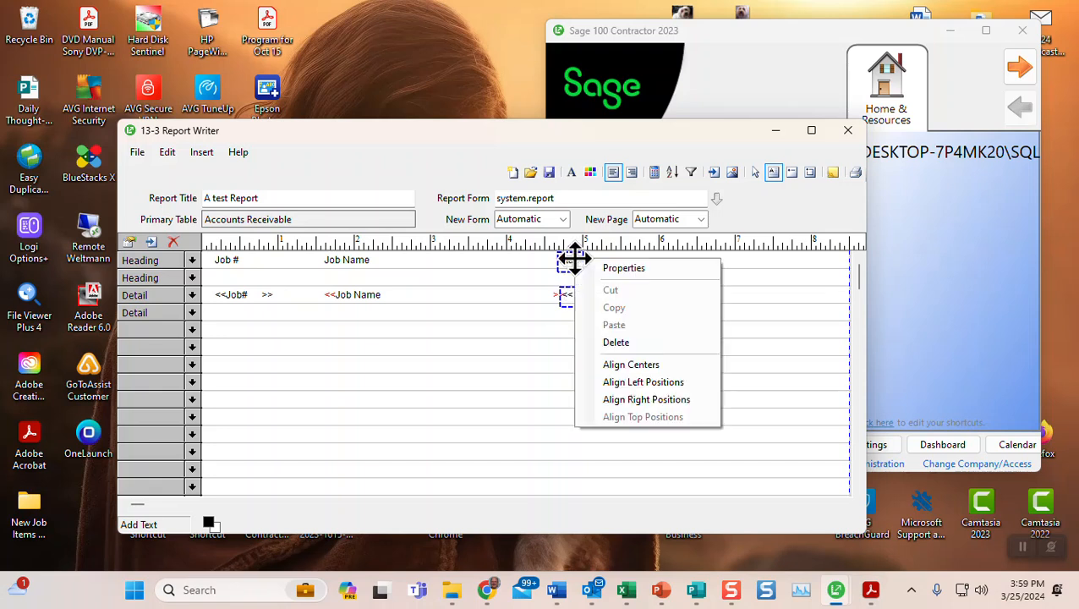
pyautogui.click(611, 382)
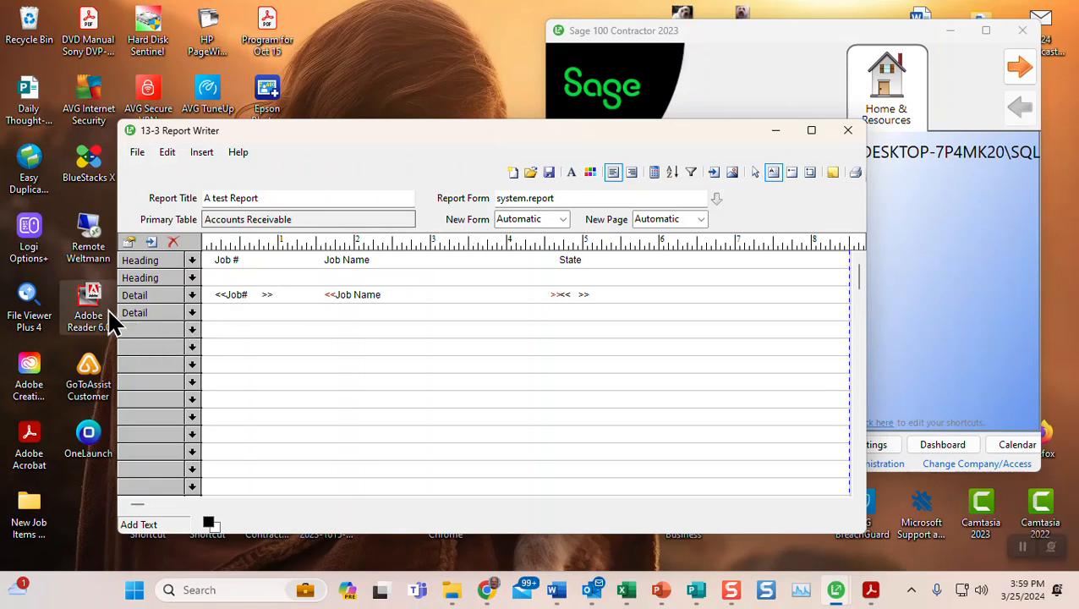
# - Delete the empty second Detail line and draw a solid horizontal line about 8 inches long across the second Heading line
pyautogui.click(169, 314)
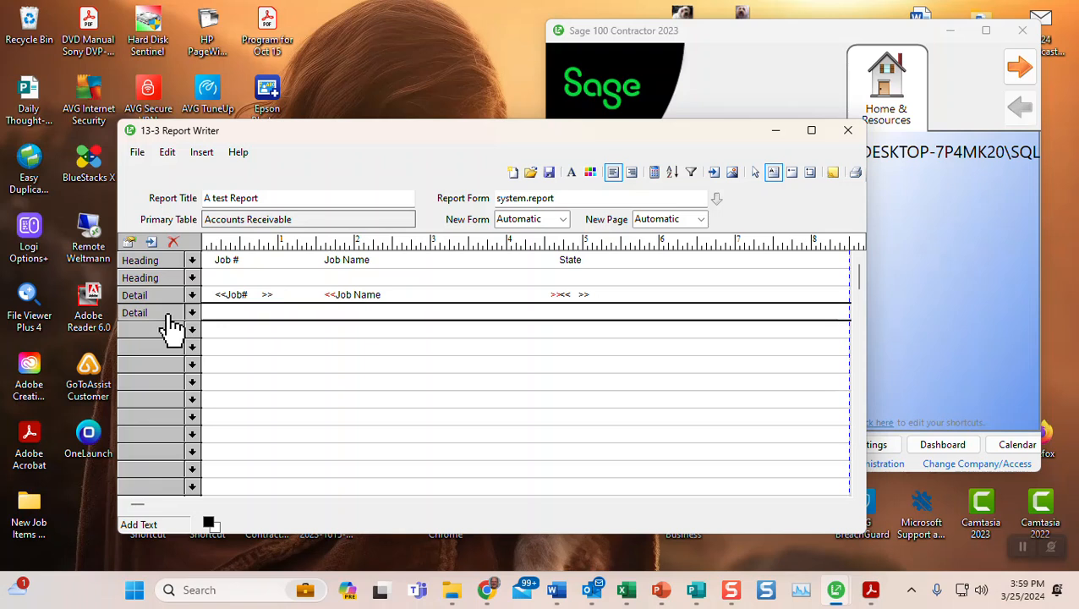
pyautogui.click(173, 242)
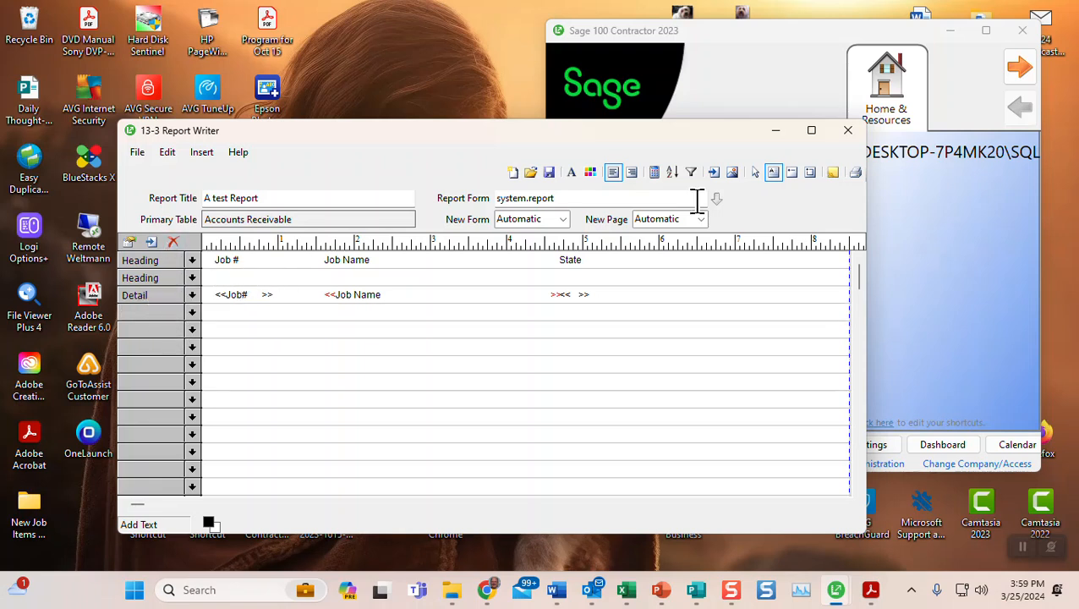
pyautogui.click(790, 174)
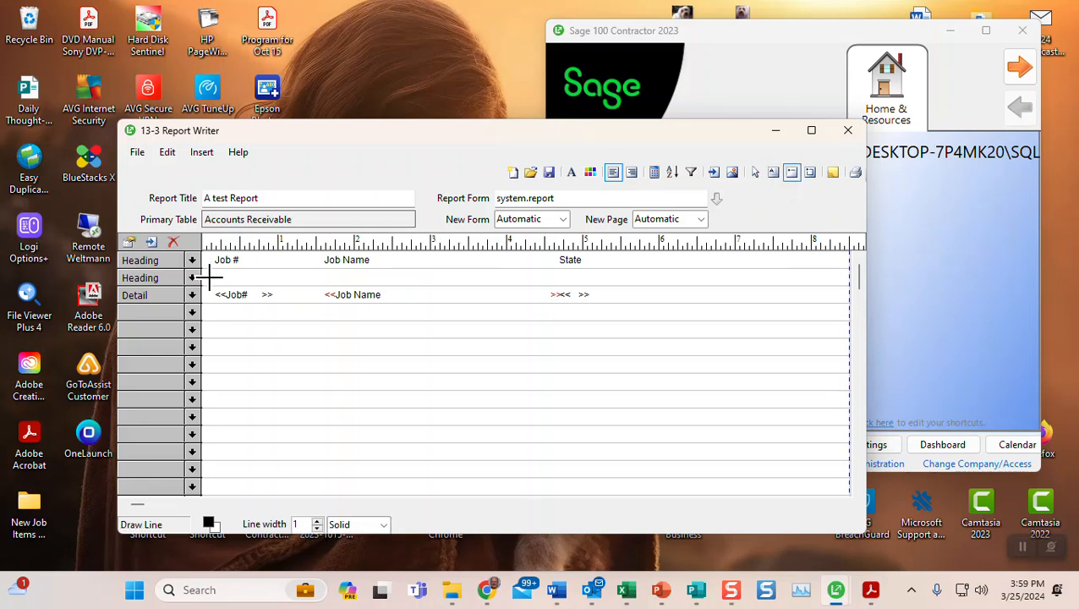
pyautogui.moveTo(208, 275); pyautogui.dragTo(805, 270)
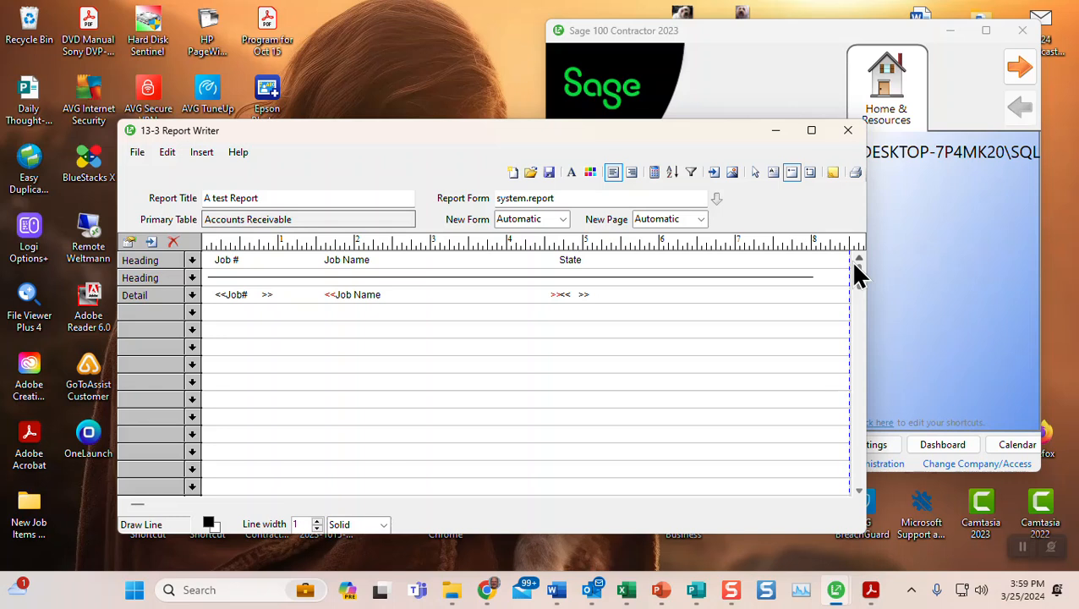
# - Save the layout as a private report with the file name "A test Report" and close the Report Writer
pyautogui.click(547, 171)
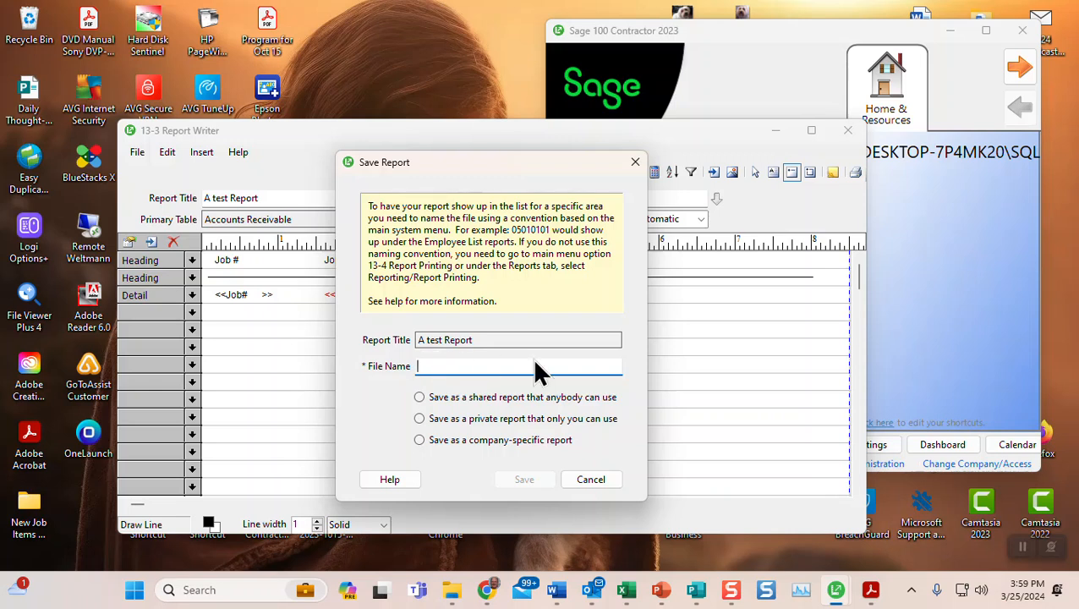
pyautogui.write('A test Report')
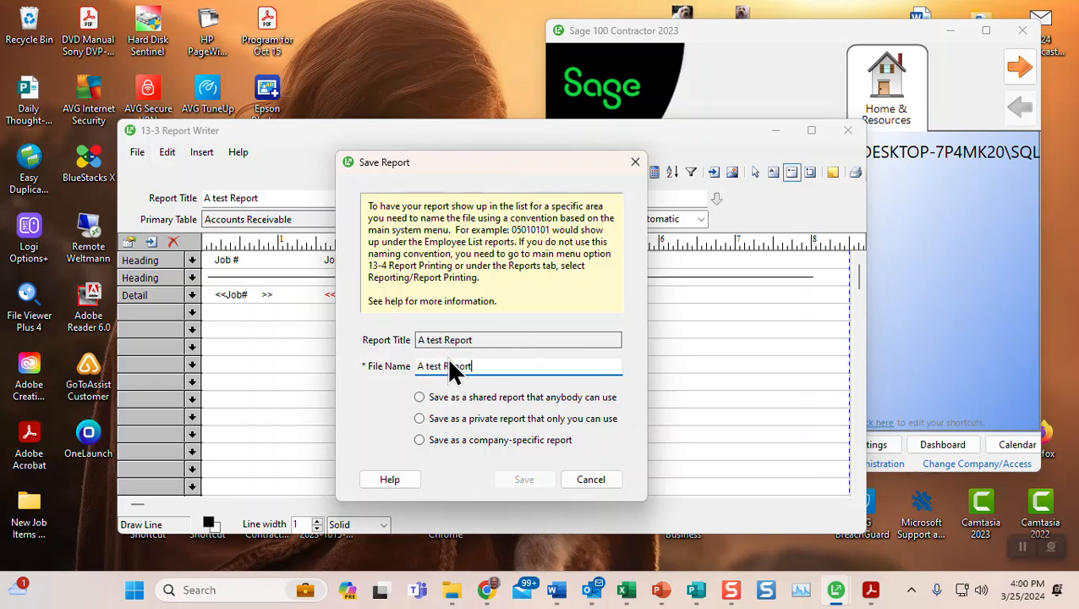
pyautogui.click(445, 419)
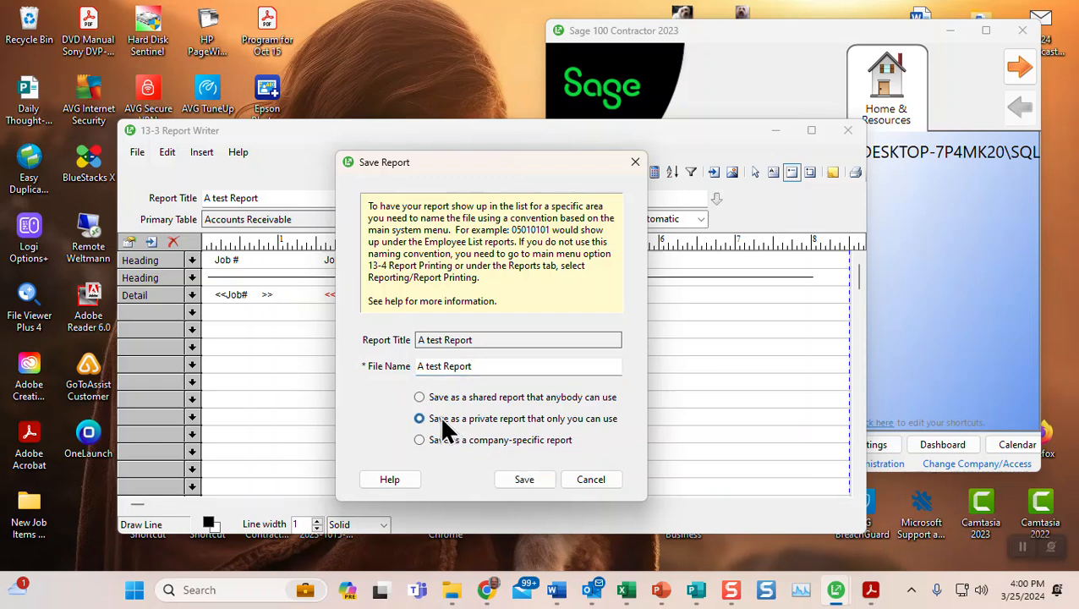
pyautogui.click(512, 480)
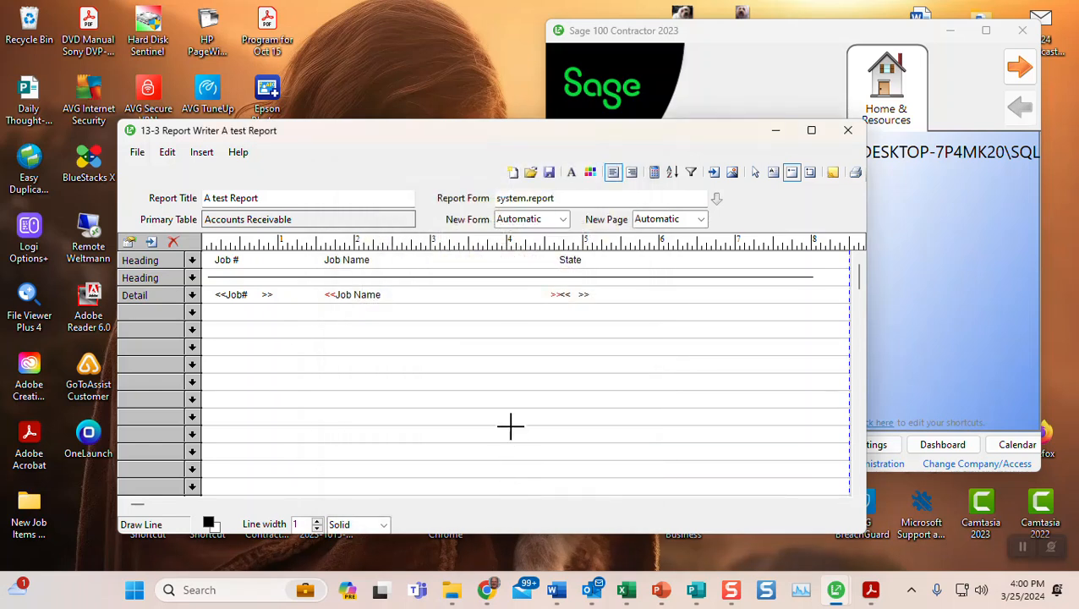
pyautogui.click(847, 132)
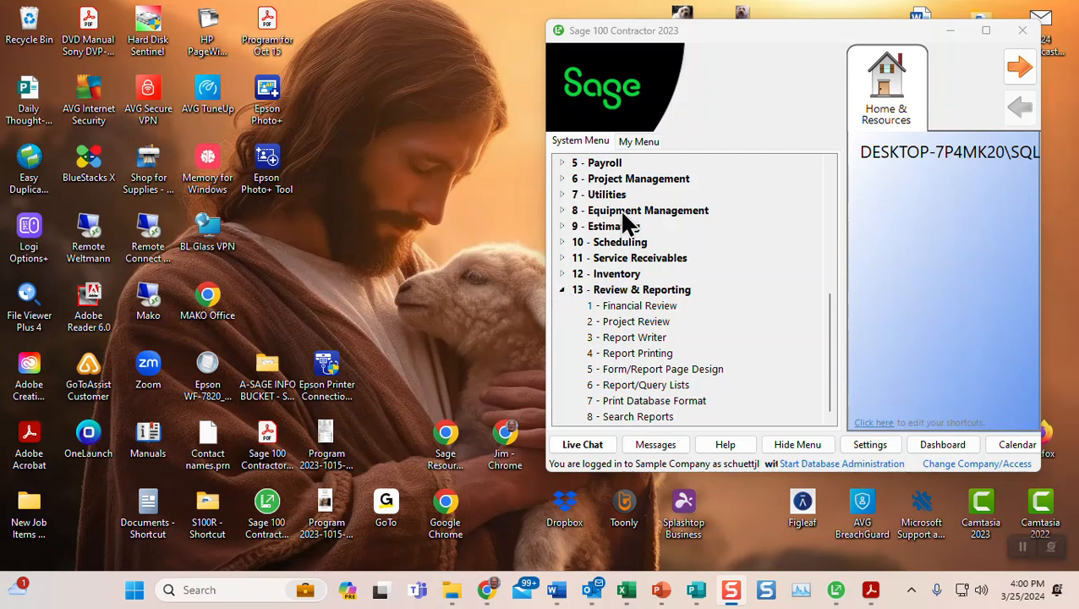
# - Open 13-4 Report Printing and select the private report "A test Report" in the report list
pyautogui.doubleClick(607, 352)
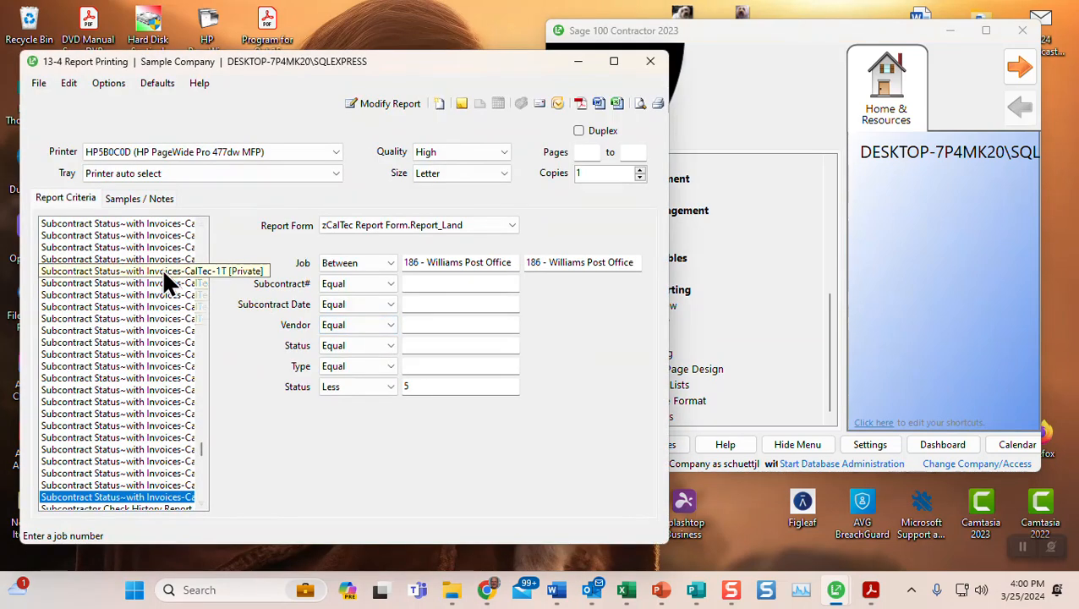
pyautogui.moveTo(202, 450); pyautogui.dragTo(208, 226)
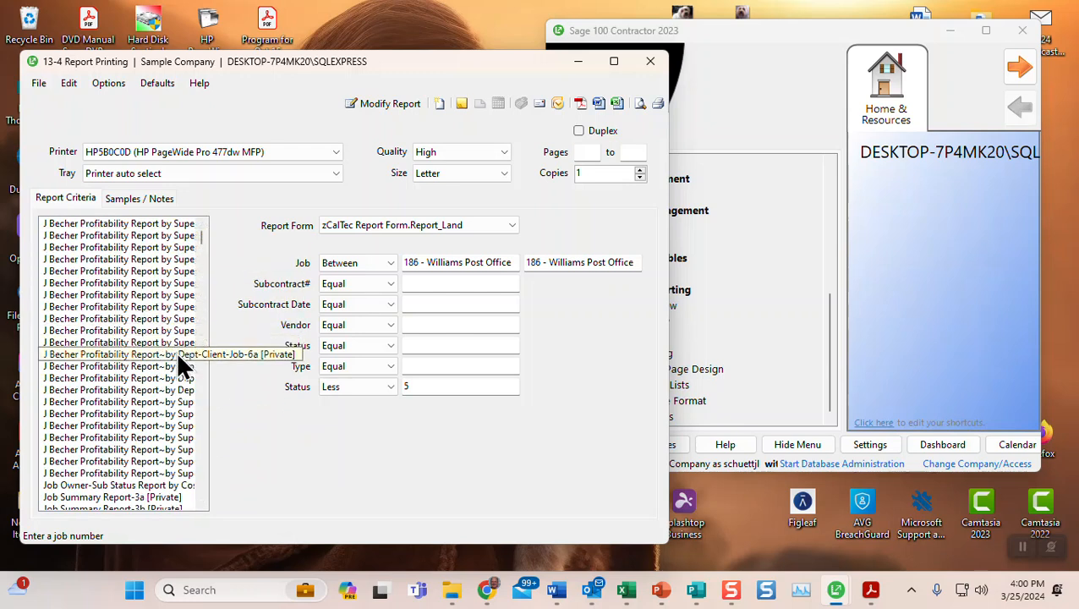
pyautogui.press('a')
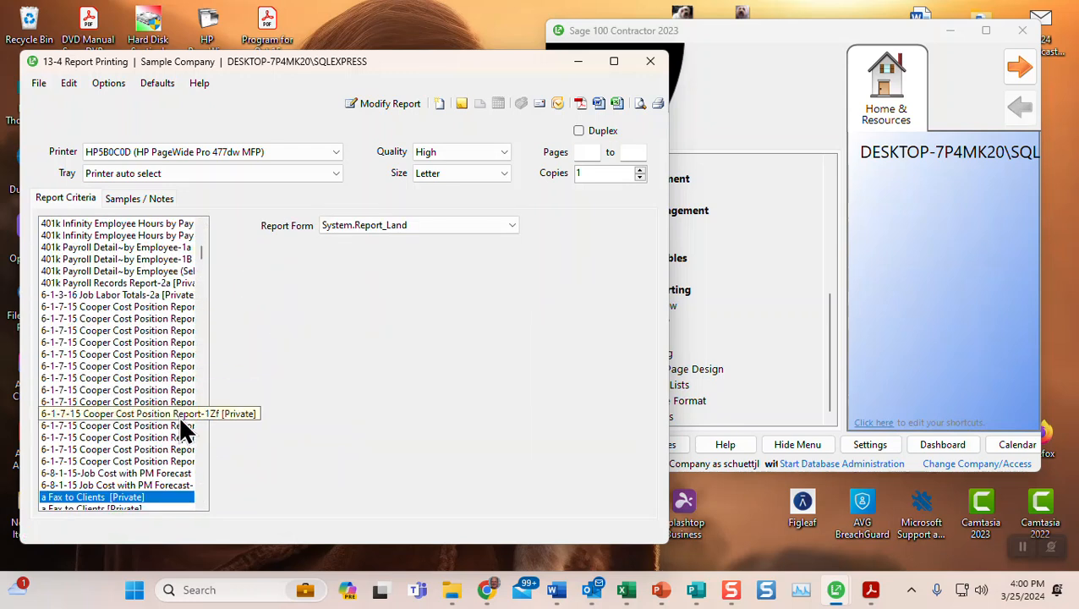
pyautogui.scroll(-3, 114, 469)
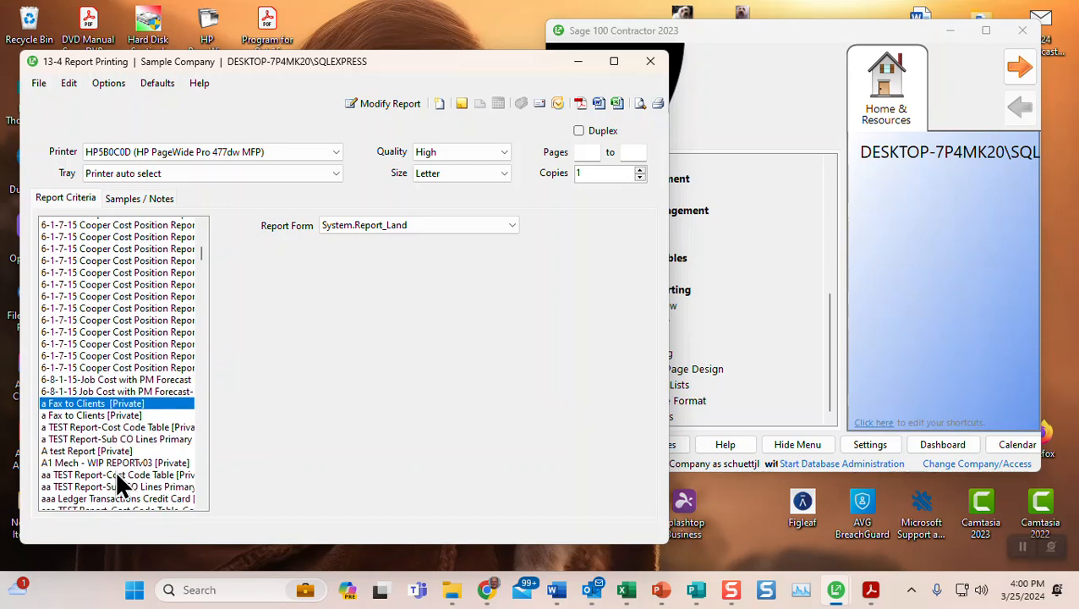
pyautogui.scroll(-1, 117, 476)
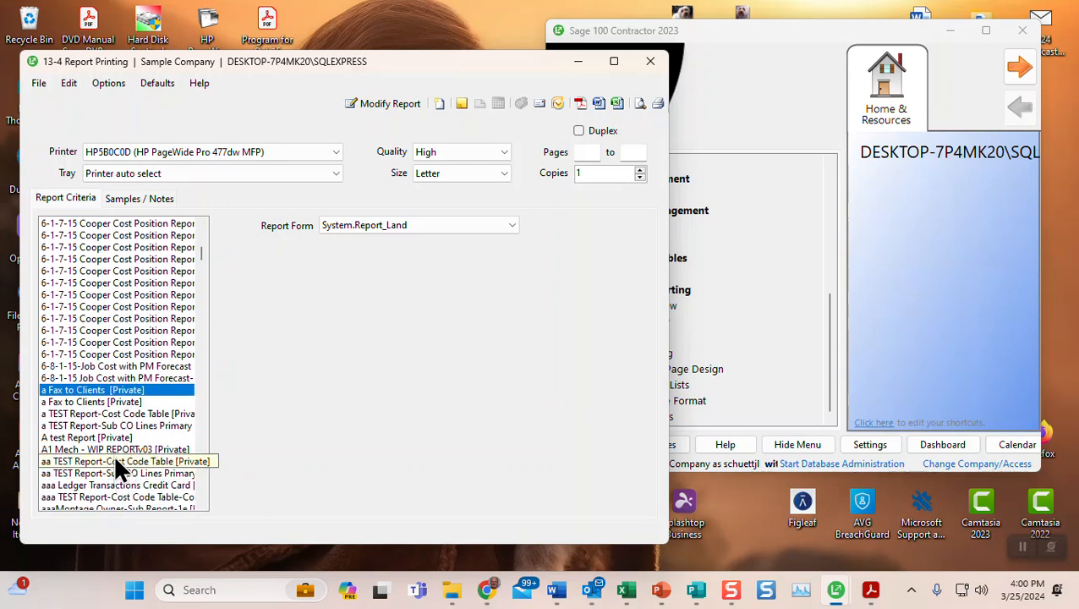
pyautogui.click(74, 437)
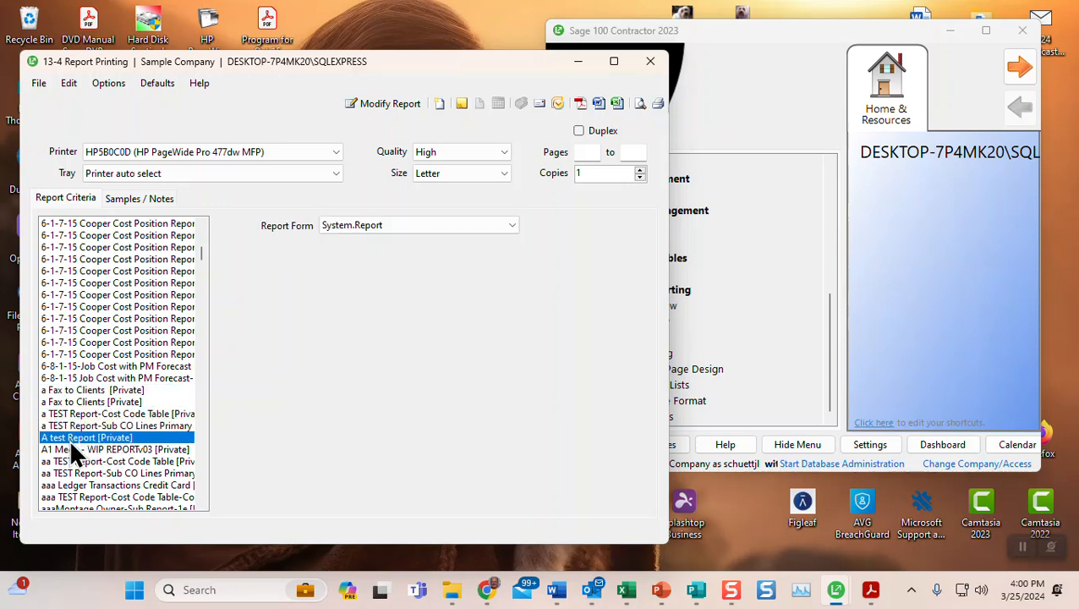
# - Check the selected report's layout in the Report Writer, preview the report on screen, and close both views
pyautogui.click(380, 106)
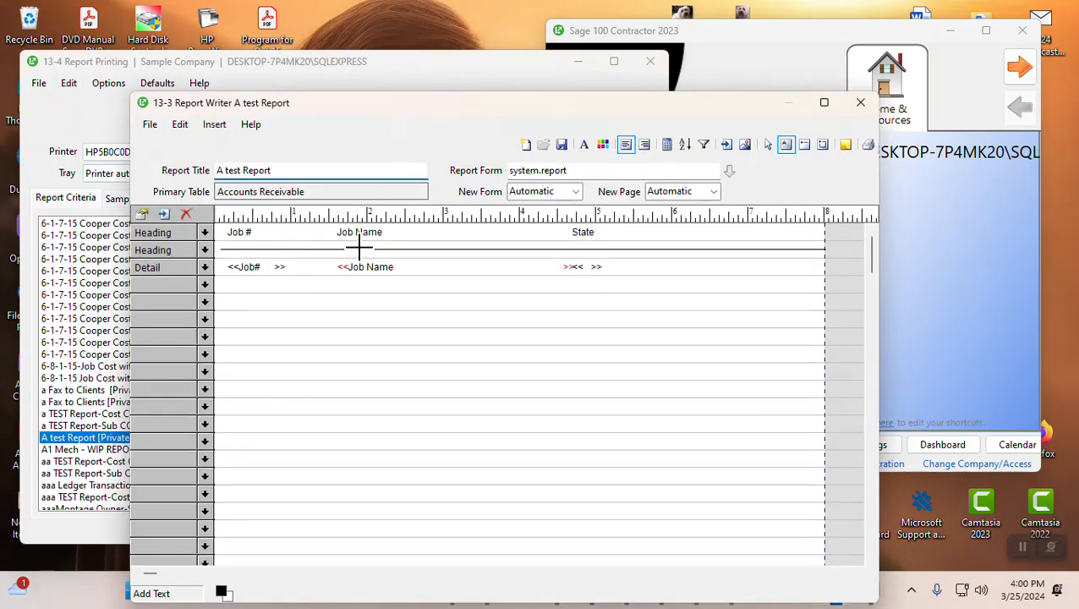
pyautogui.click(858, 103)
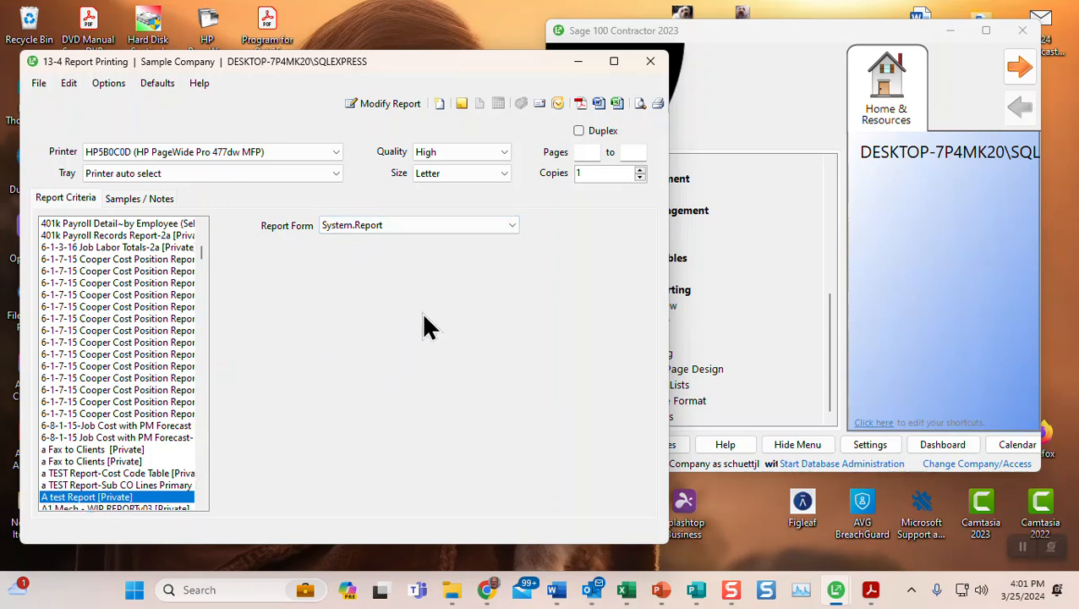
pyautogui.click(639, 105)
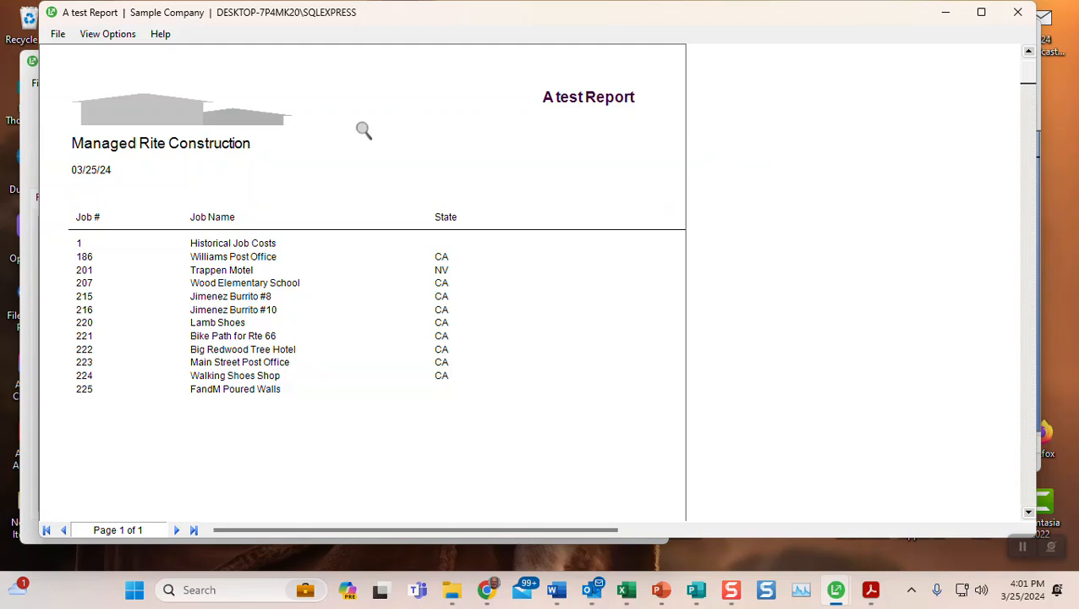
pyautogui.click(1019, 16)
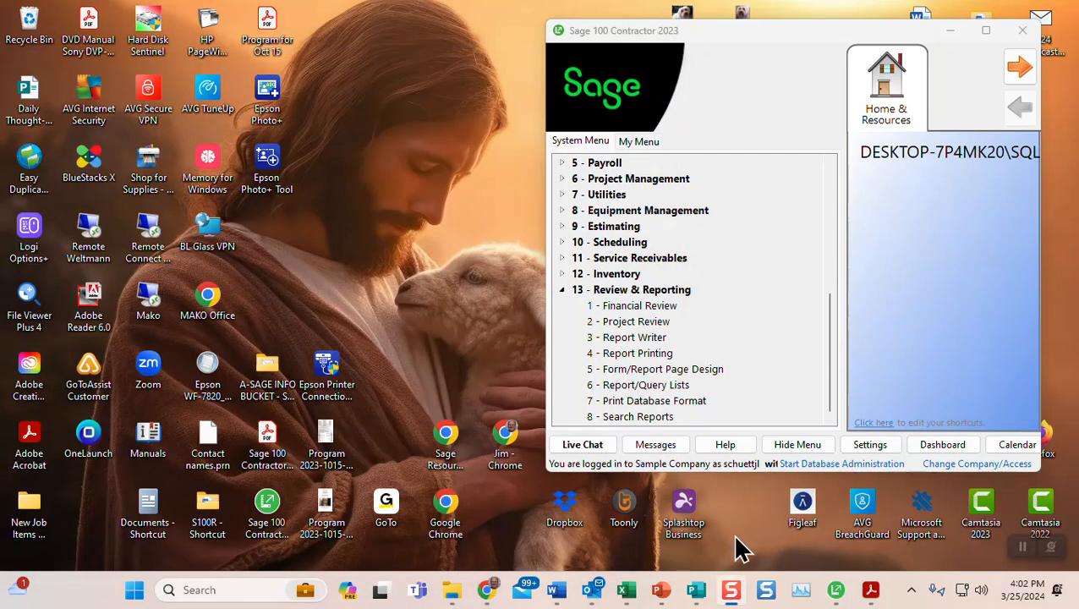
pyautogui.moveTo(731, 590)
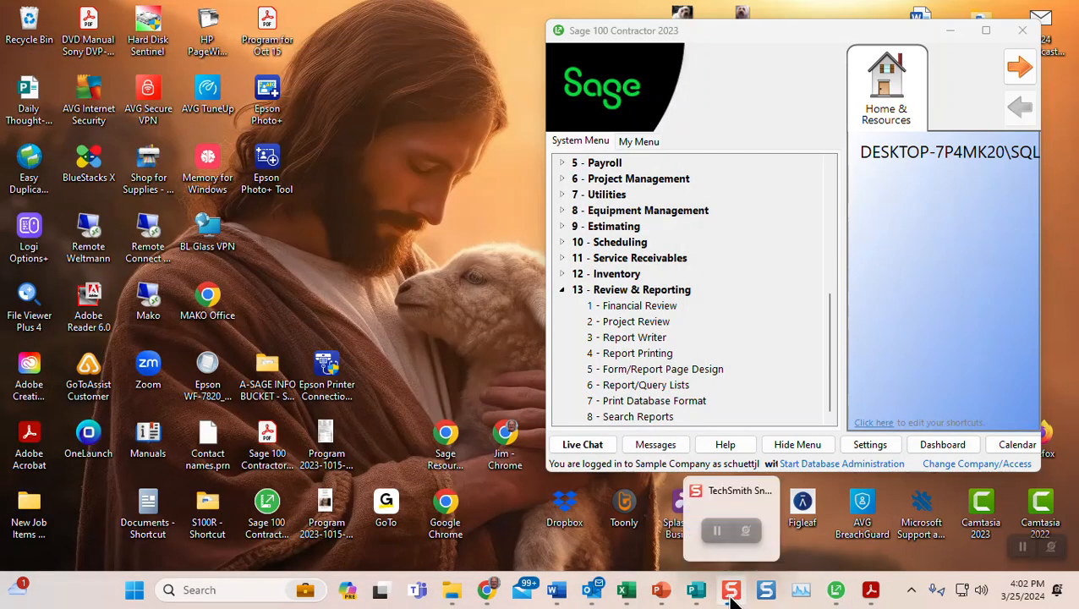